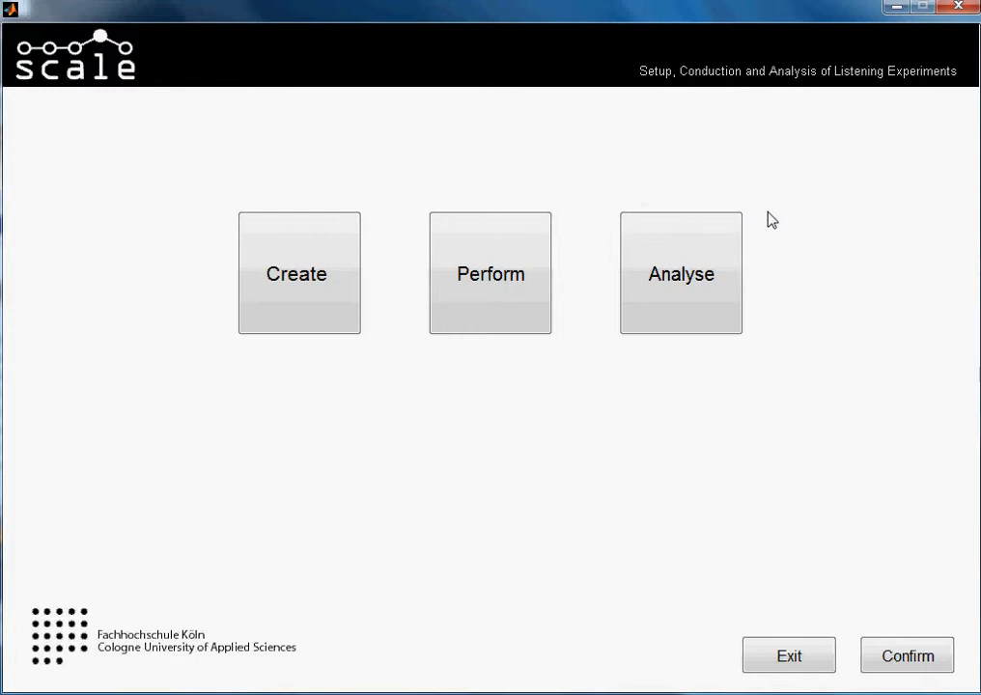
- Open the 3afc_example test for analysis
{"action": "left_click", "coordinate": [714, 254]}
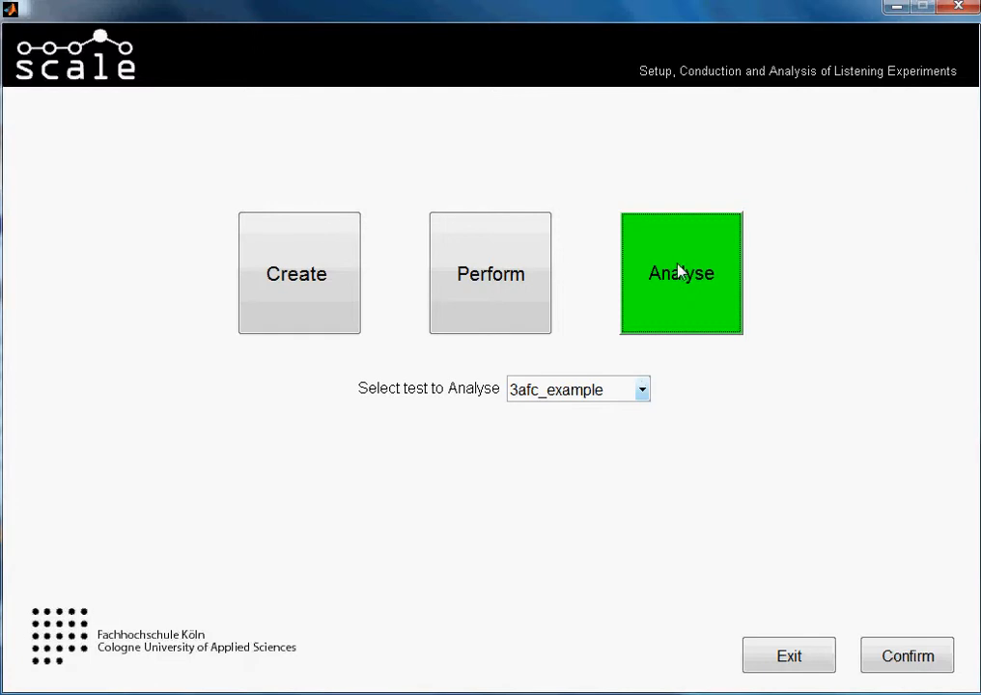
{"action": "left_click", "coordinate": [642, 389]}
{"action": "left_click", "coordinate": [642, 391]}
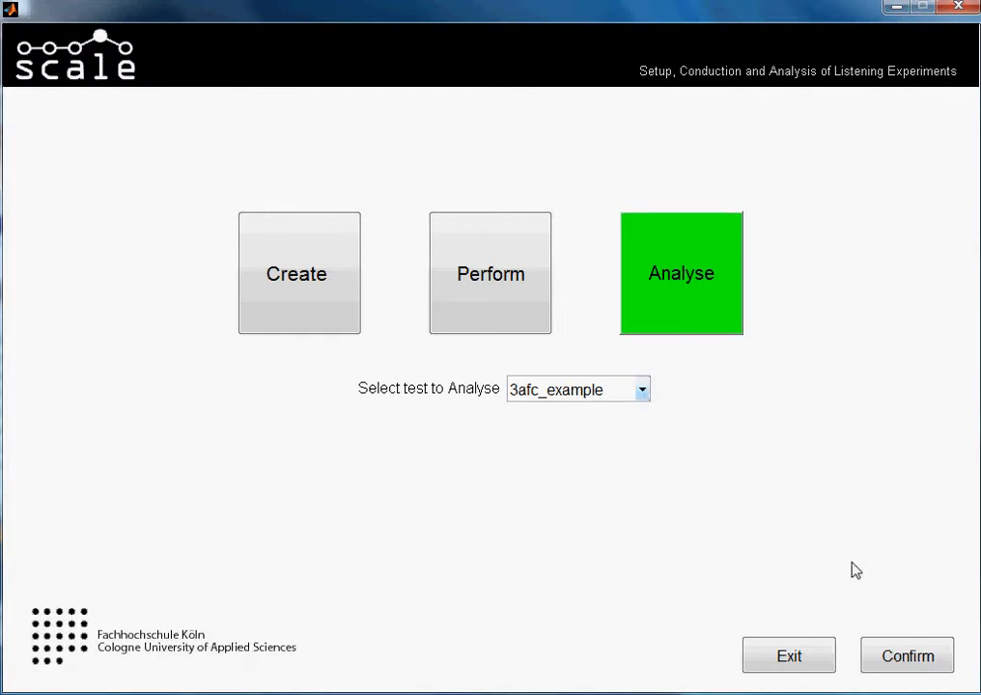
{"action": "left_click", "coordinate": [891, 649]}
{"action": "left_click", "coordinate": [893, 655]}
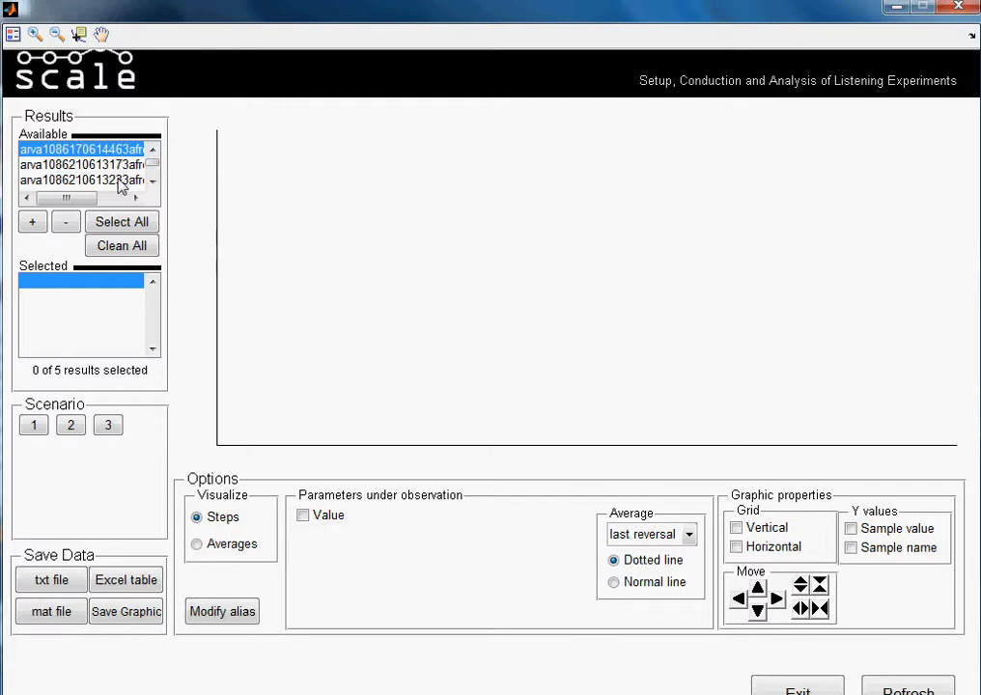
- Examine the available result files and read their full file names
{"action": "left_click", "coordinate": [152, 187]}
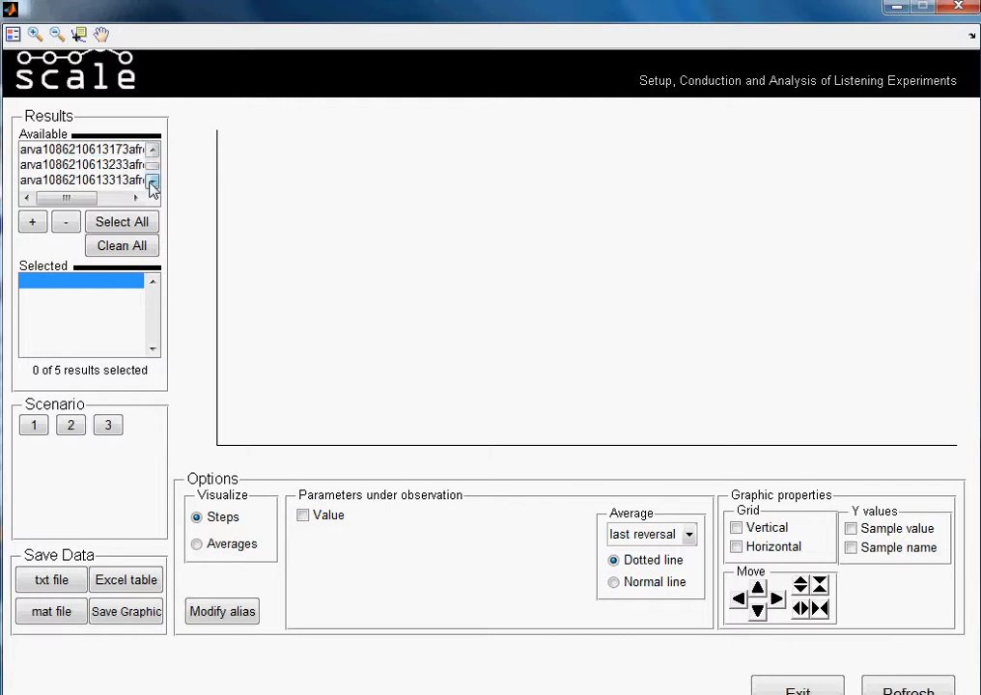
{"action": "left_click", "coordinate": [151, 188]}
{"action": "left_click", "coordinate": [152, 151]}
{"action": "left_click", "coordinate": [152, 151]}
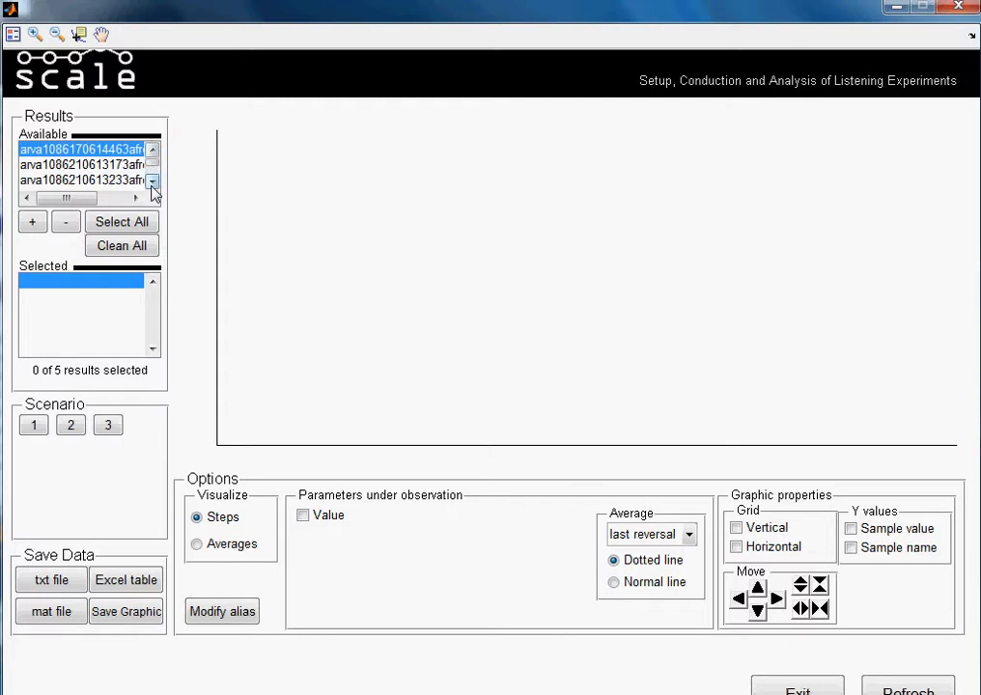
{"action": "left_click", "coordinate": [152, 187]}
{"action": "left_click", "coordinate": [153, 151]}
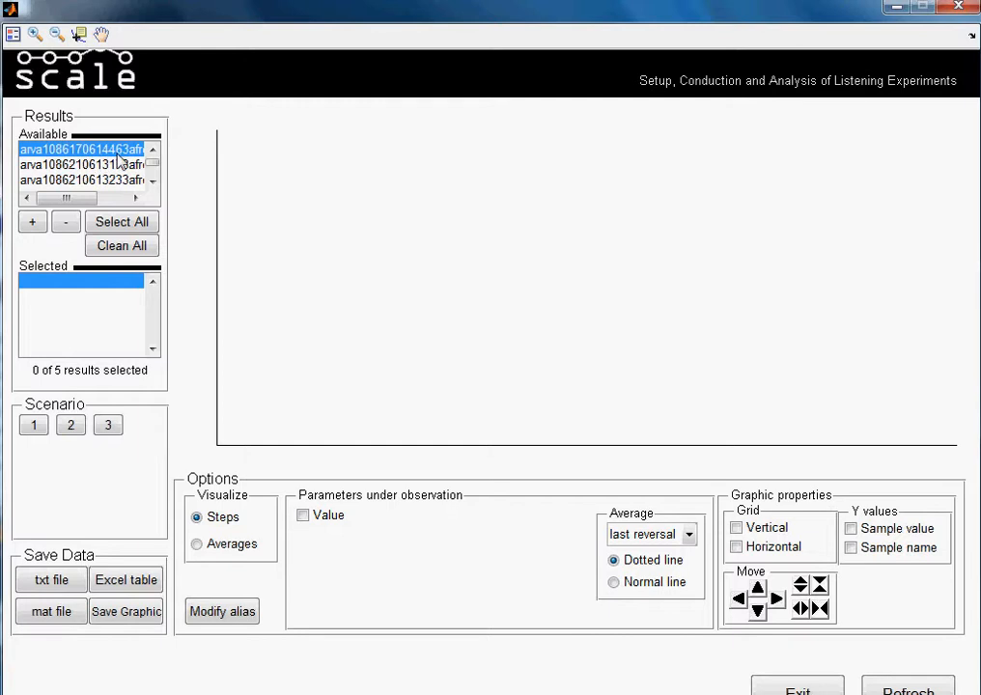
{"action": "left_click_drag", "start_coordinate": [89, 198], "coordinate": [119, 204]}
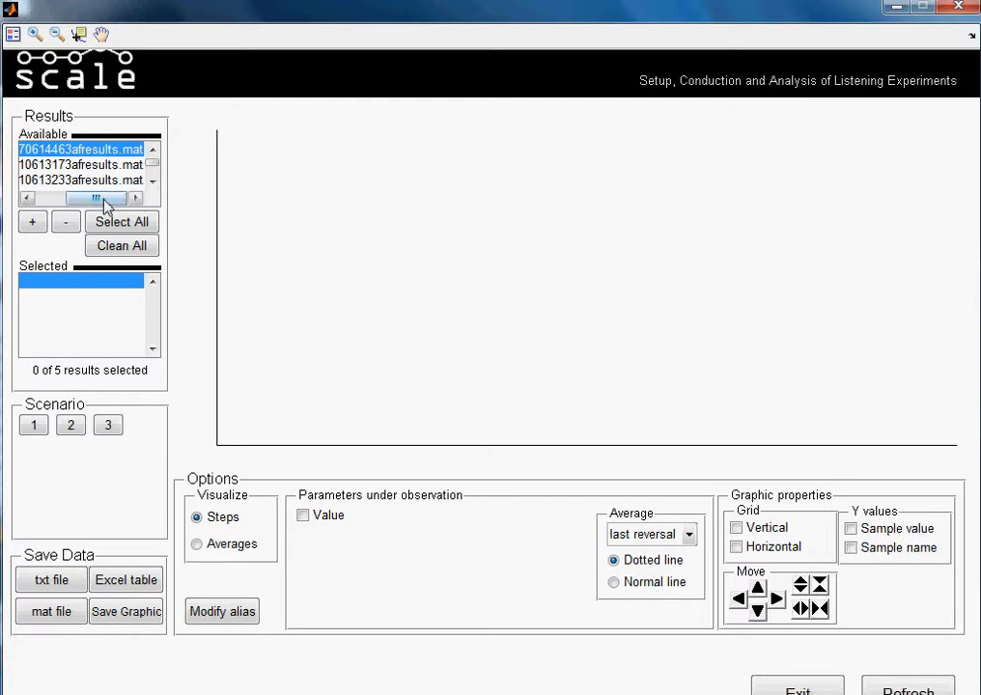
{"action": "left_click_drag", "start_coordinate": [103, 201], "coordinate": [55, 206]}
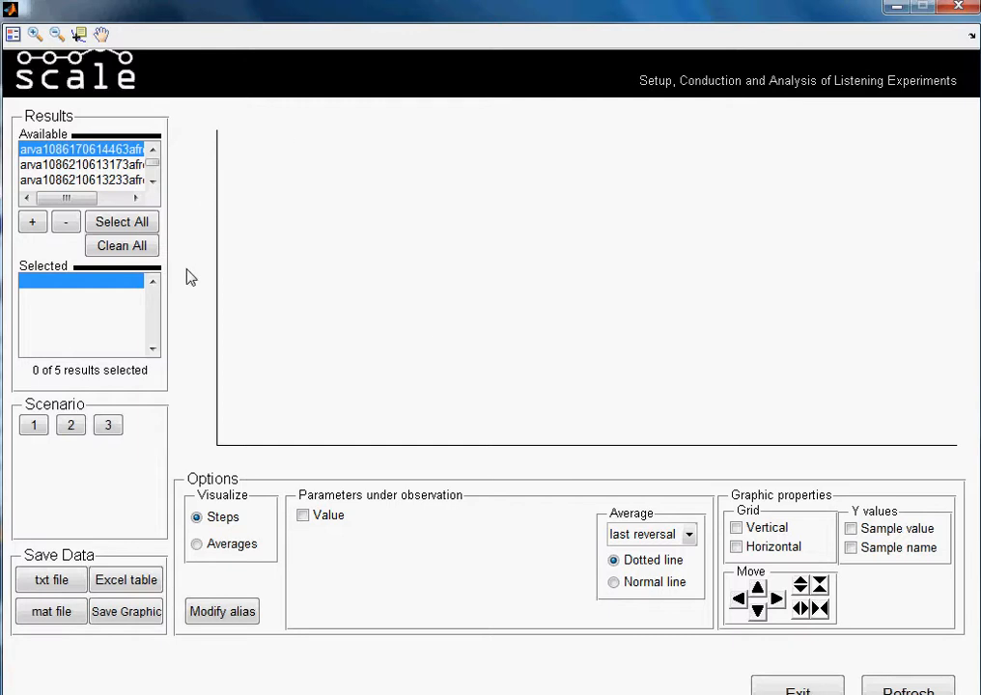
- Add the first three available results to the selection one by one and remove two of them again
{"action": "left_click", "coordinate": [32, 224]}
{"action": "left_click", "coordinate": [32, 224]}
{"action": "left_click", "coordinate": [32, 224]}
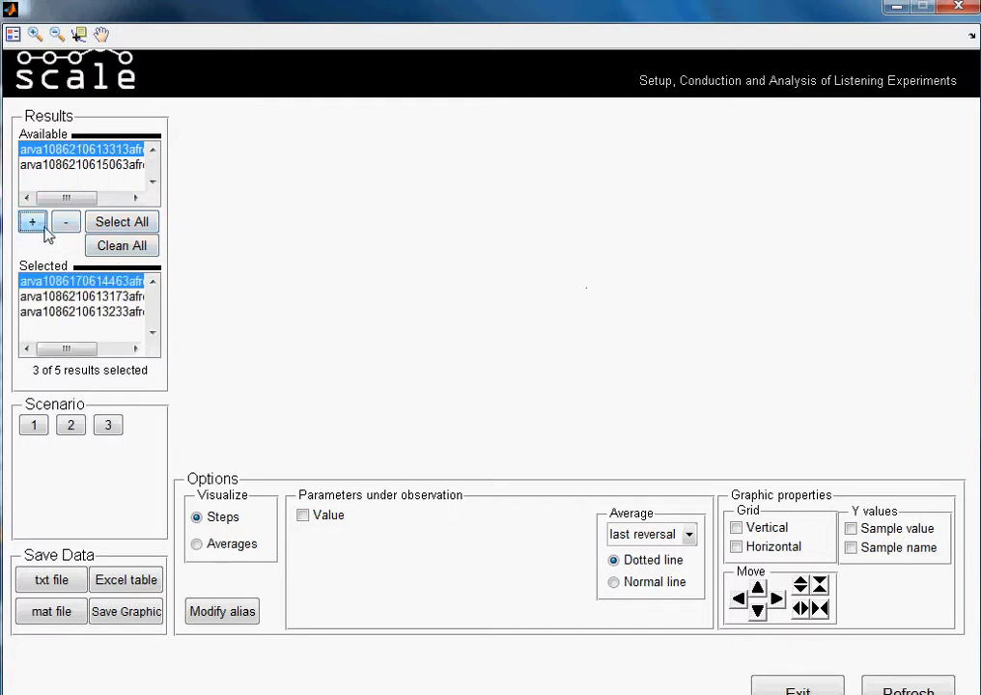
{"action": "left_click", "coordinate": [57, 228]}
{"action": "left_click", "coordinate": [57, 227]}
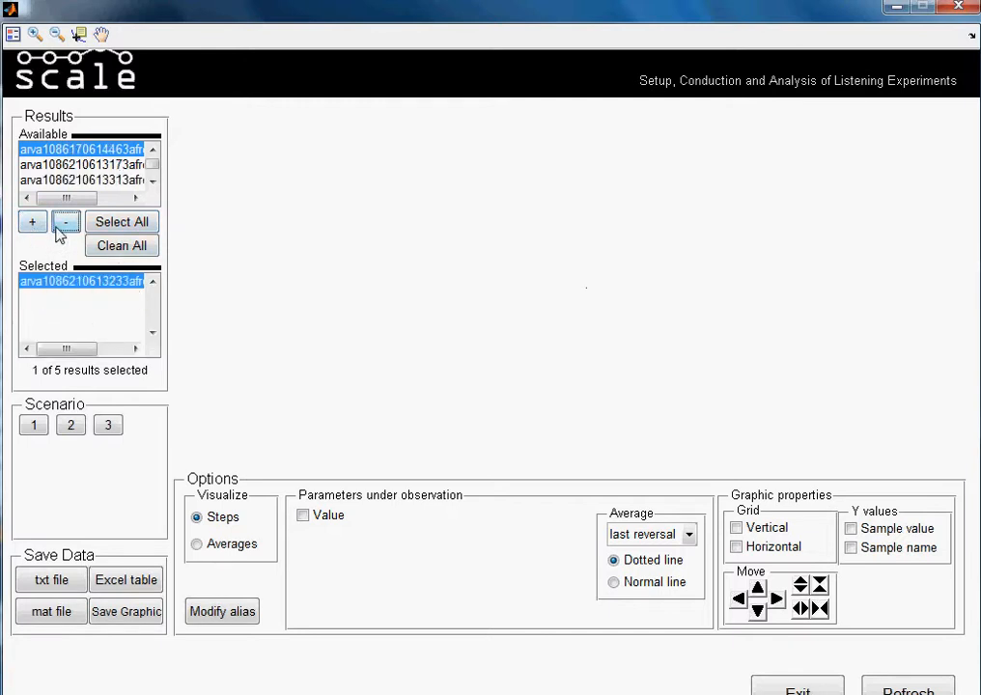
- Select all available results at once and clear the whole selection
{"action": "left_click", "coordinate": [129, 226]}
{"action": "left_click", "coordinate": [132, 249]}
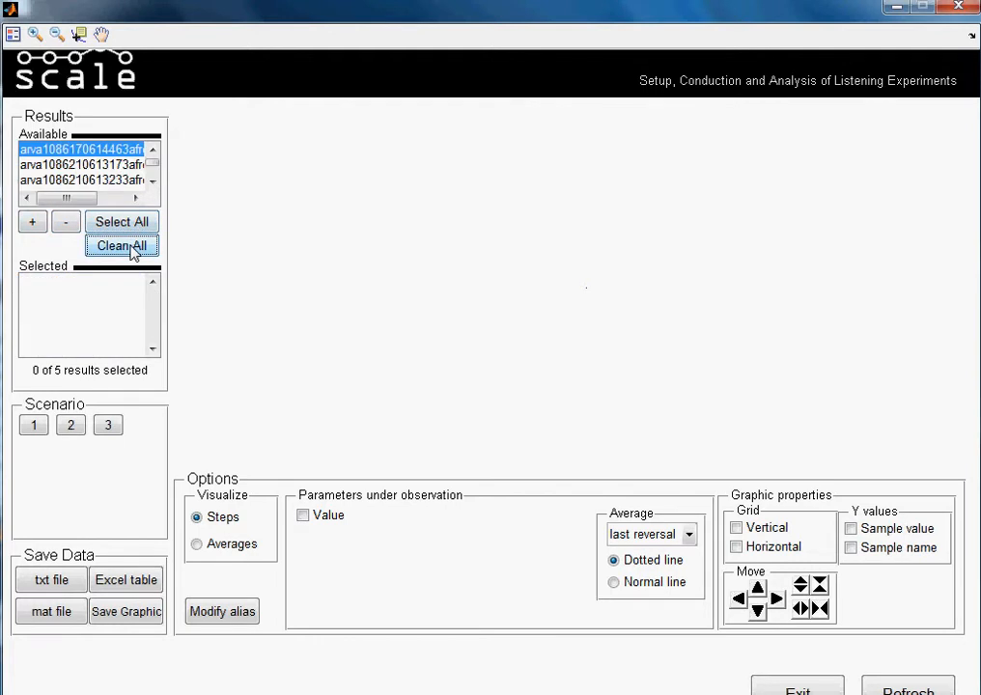
- Plot the Value parameter of the first available result for scenario 1
{"action": "left_click", "coordinate": [34, 427]}
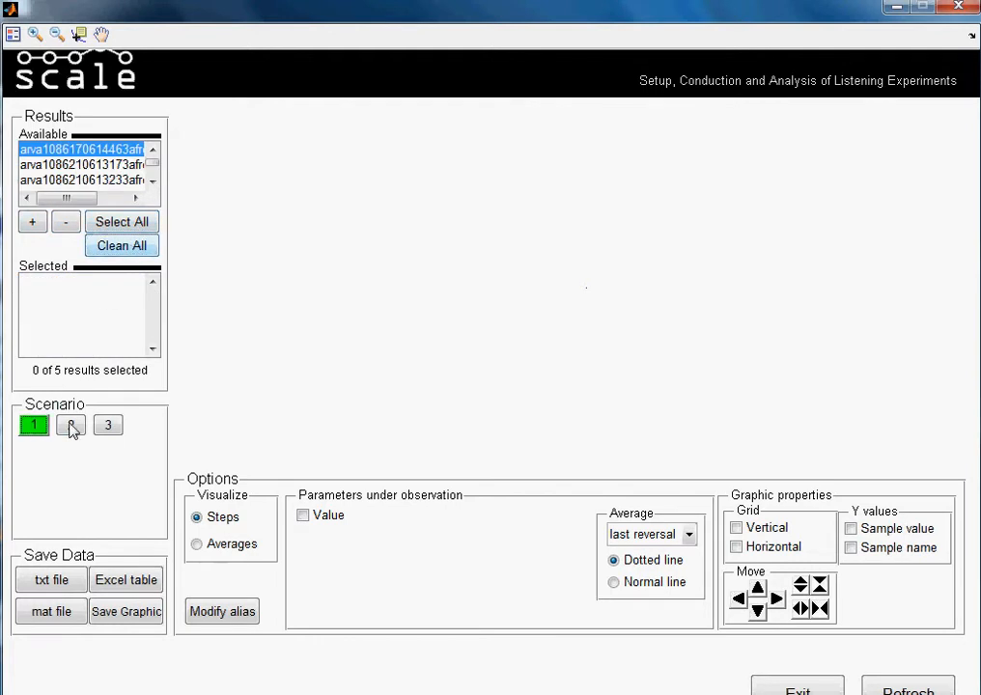
{"action": "left_click", "coordinate": [72, 428]}
{"action": "left_click", "coordinate": [110, 429]}
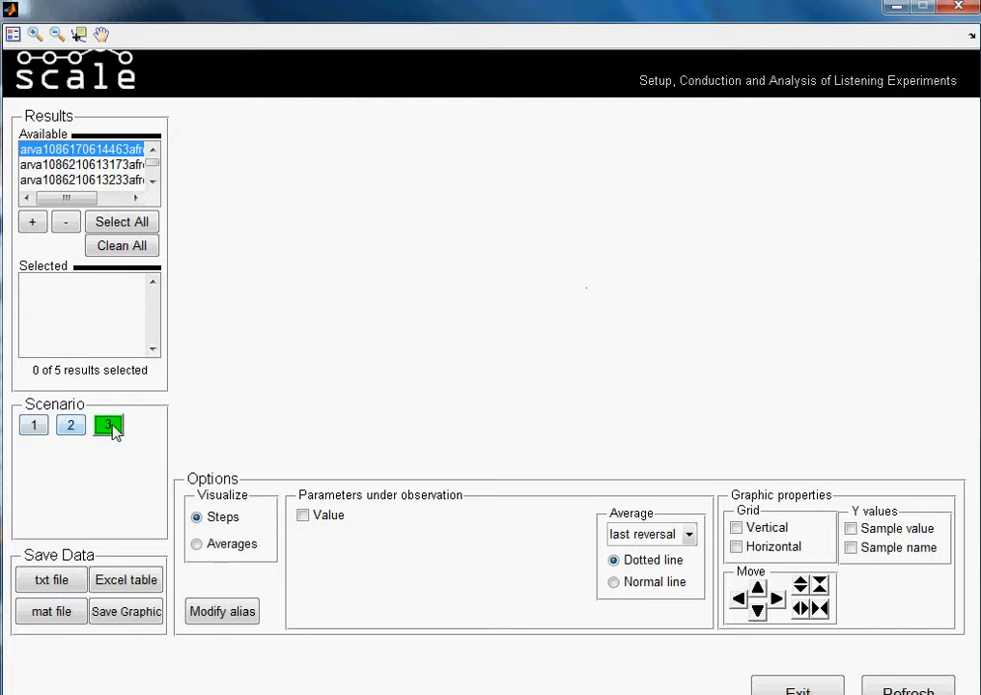
{"action": "left_click", "coordinate": [35, 429]}
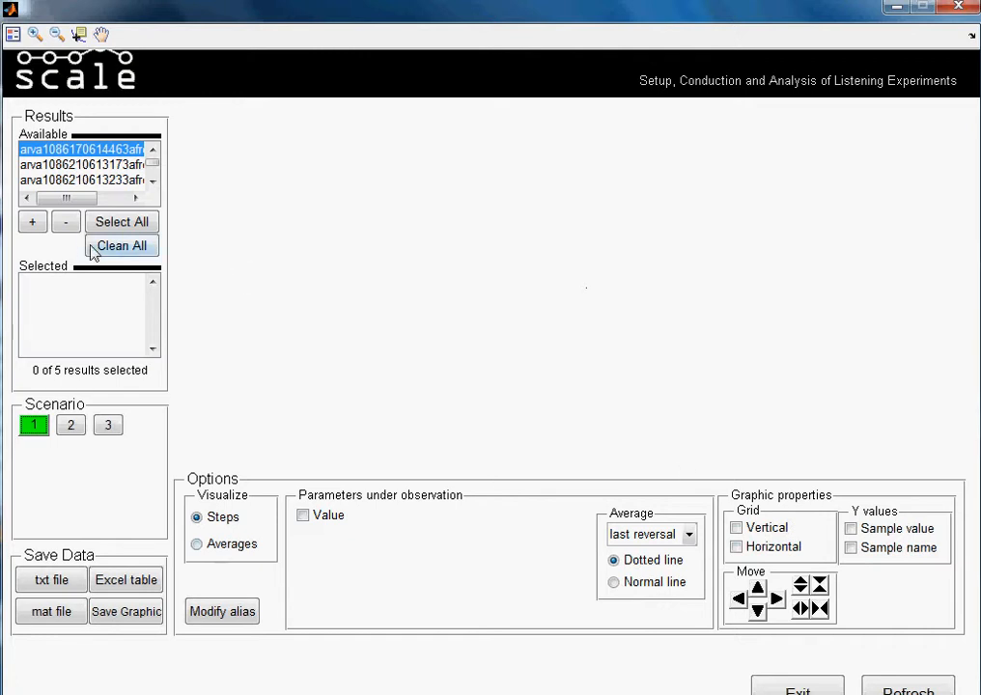
{"action": "left_click", "coordinate": [33, 223]}
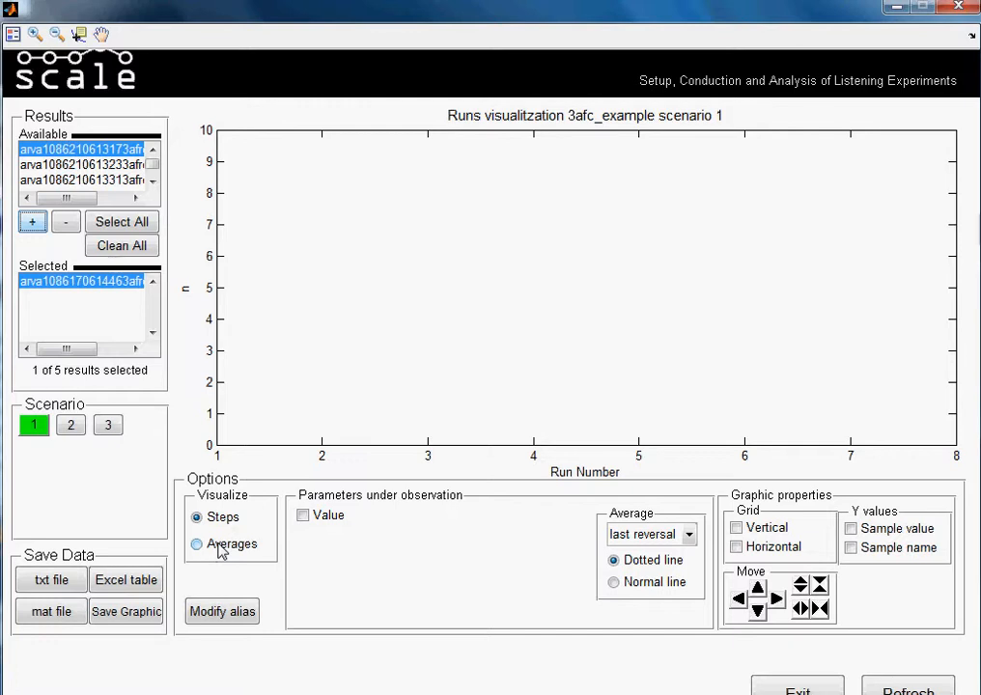
{"action": "left_click", "coordinate": [303, 517]}
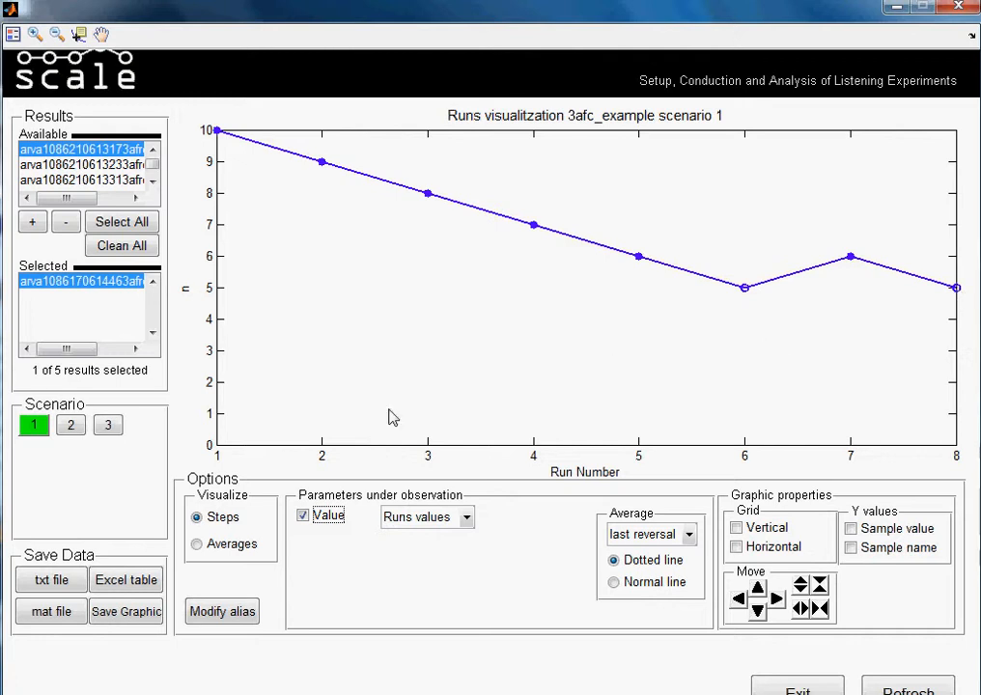
- View the result's plots for scenarios 2 and 3 and return to scenario 1
{"action": "left_click", "coordinate": [75, 430]}
{"action": "left_click", "coordinate": [32, 430]}
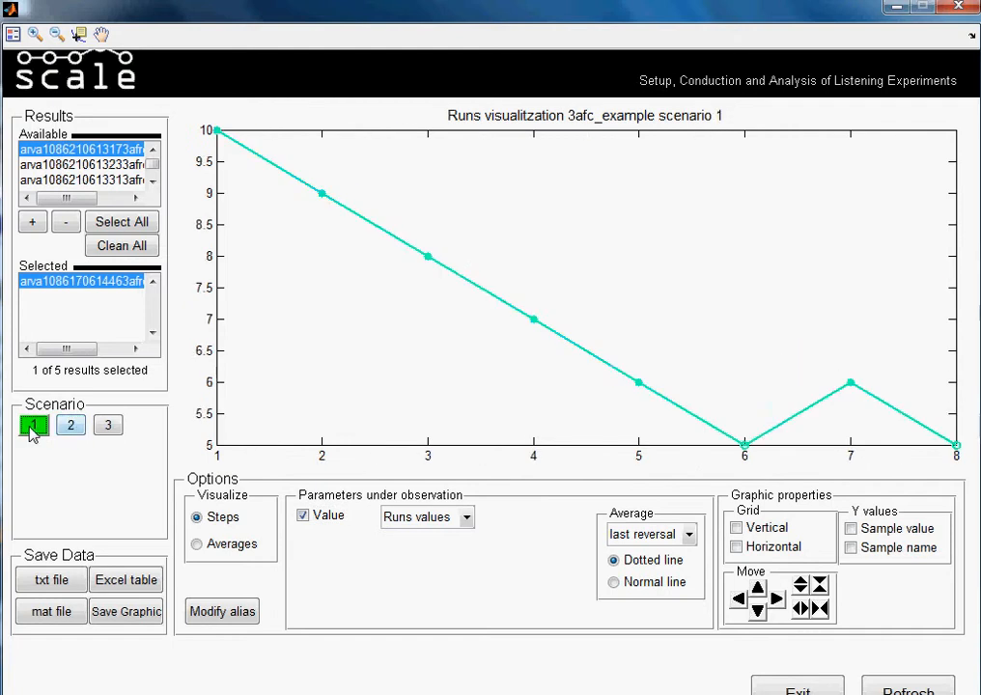
{"action": "left_click", "coordinate": [76, 434]}
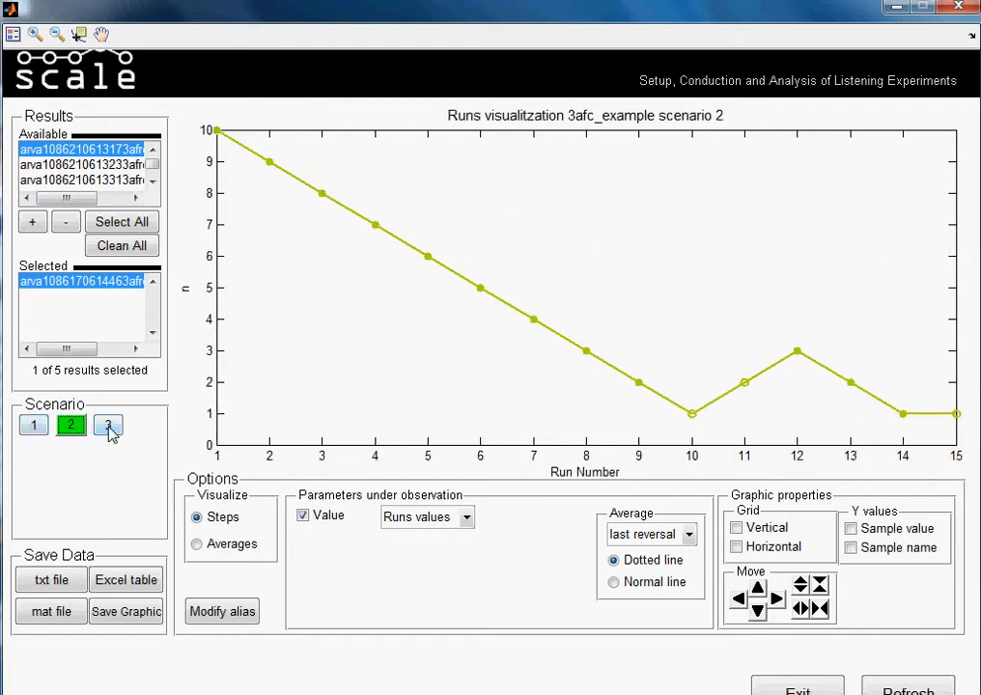
{"action": "left_click", "coordinate": [109, 429]}
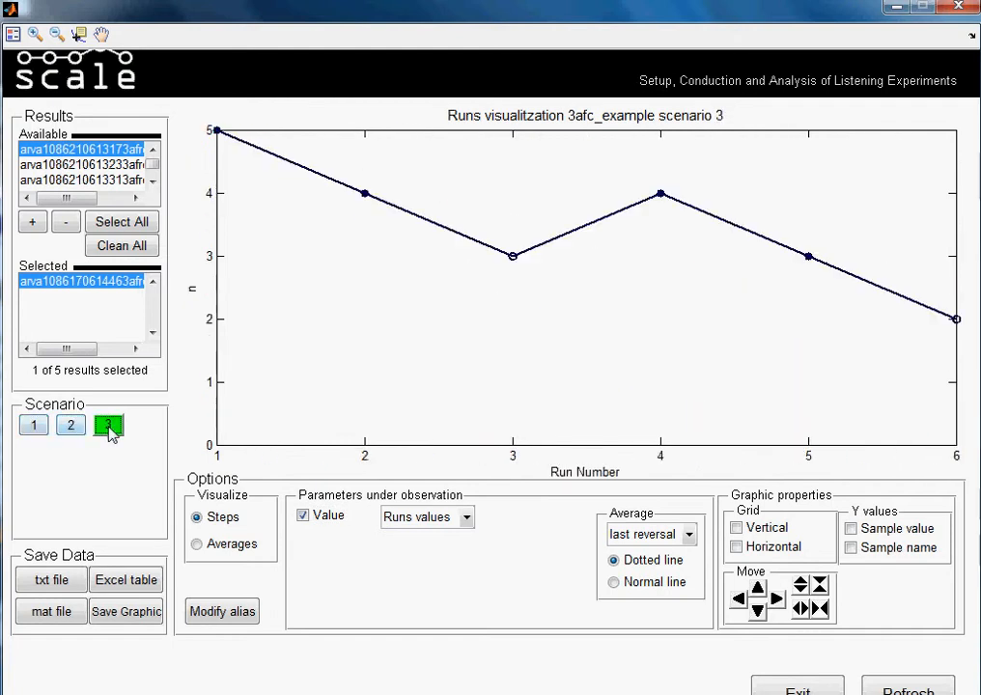
{"action": "left_click", "coordinate": [39, 429]}
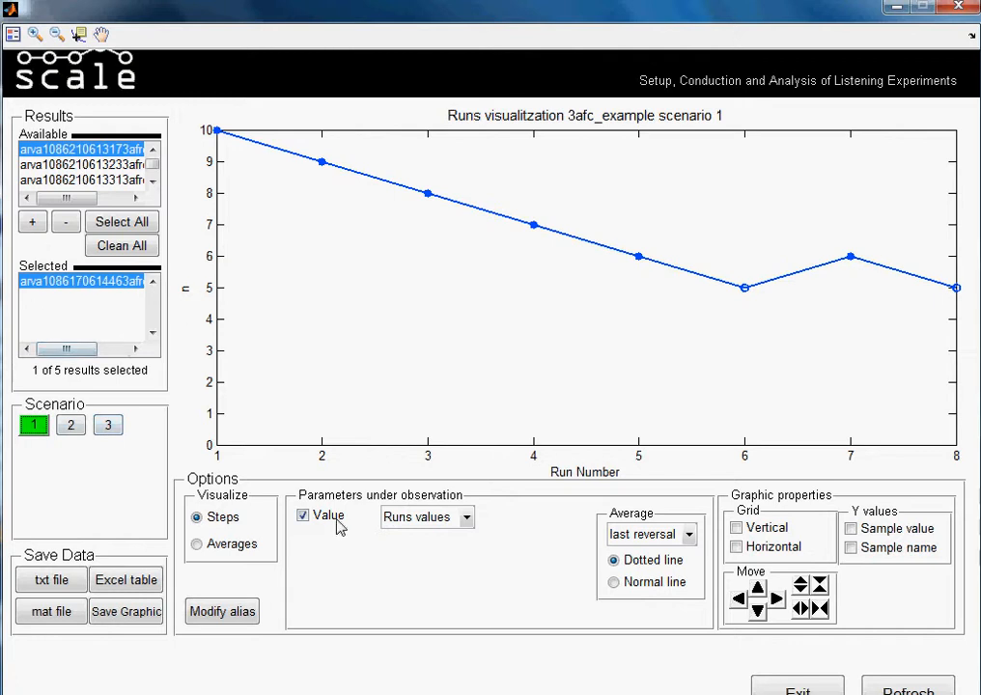
- Try the Average and Runs values displays for the Value parameter and settle on Combined
{"action": "left_click", "coordinate": [467, 520]}
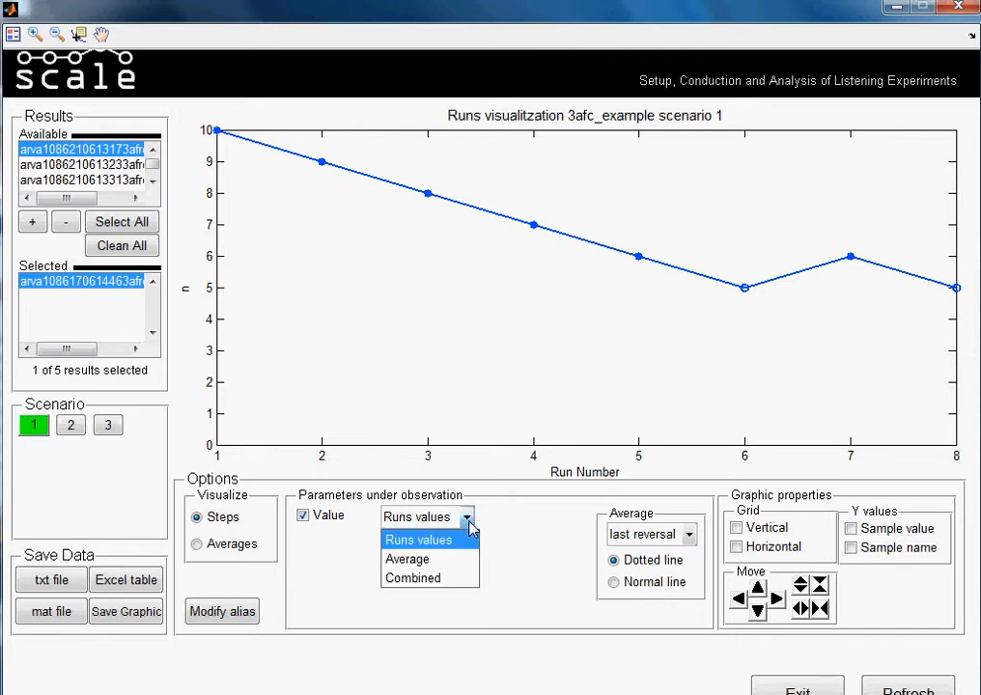
{"action": "left_click", "coordinate": [448, 562]}
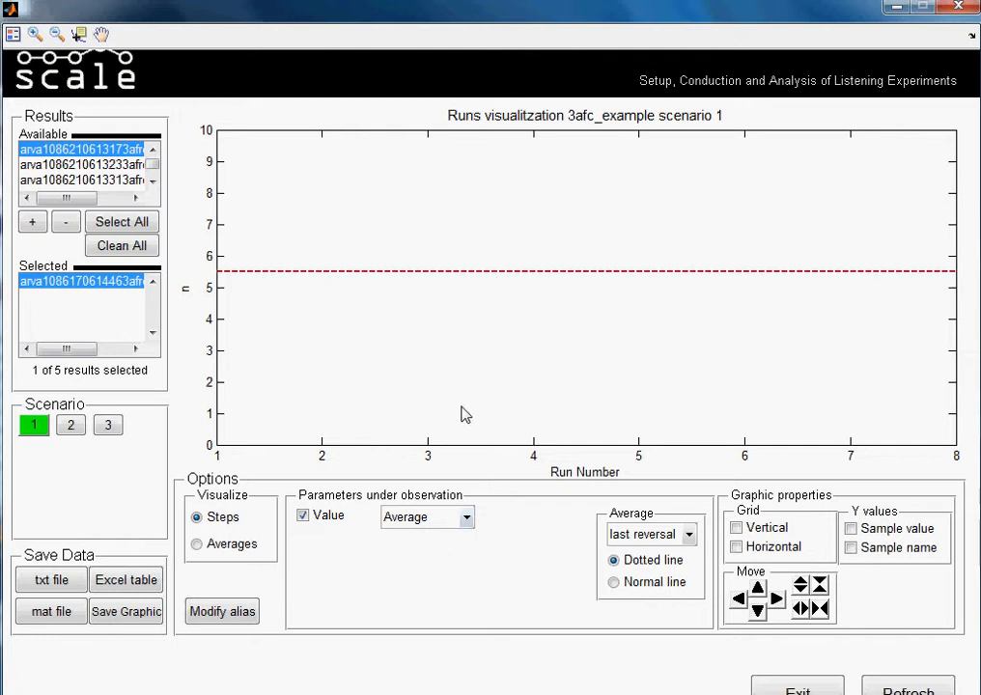
{"action": "left_click", "coordinate": [462, 524]}
{"action": "left_click", "coordinate": [446, 540]}
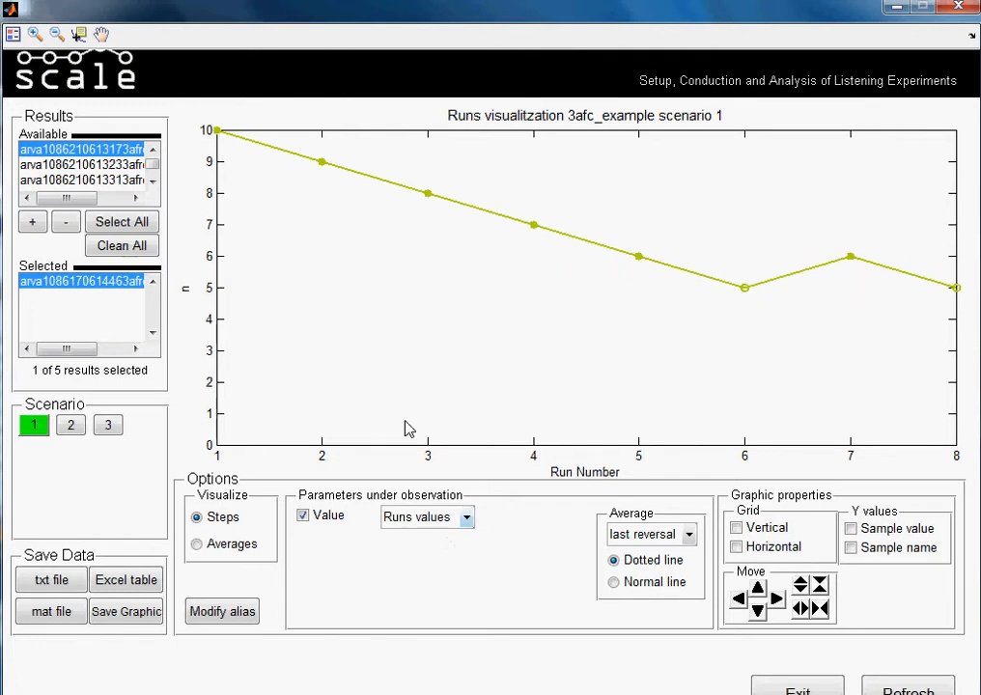
{"action": "left_click", "coordinate": [471, 518]}
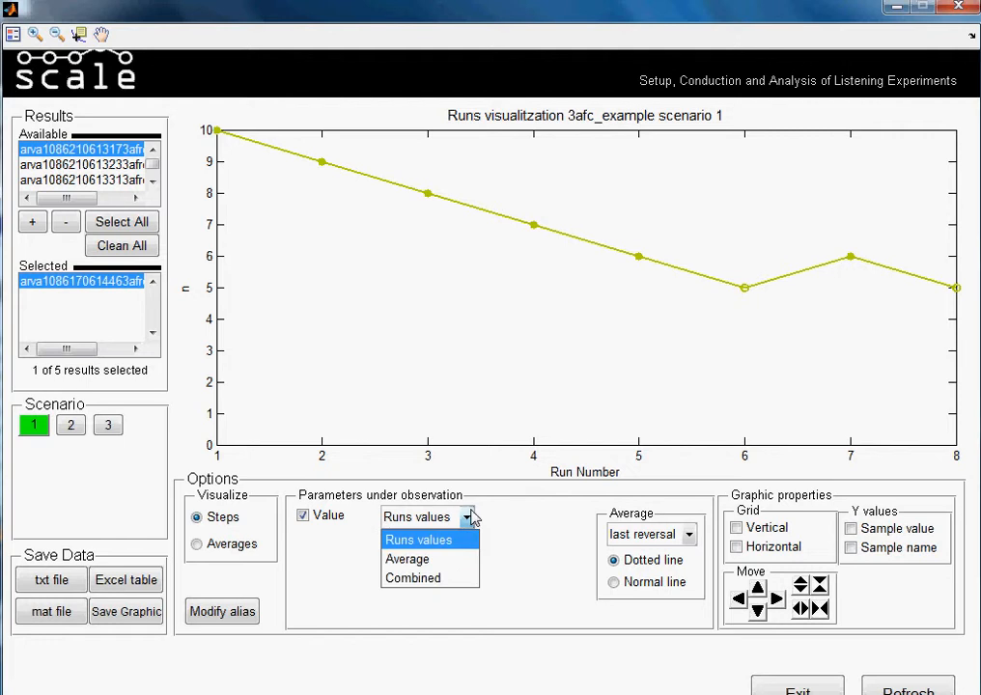
{"action": "left_click", "coordinate": [450, 578]}
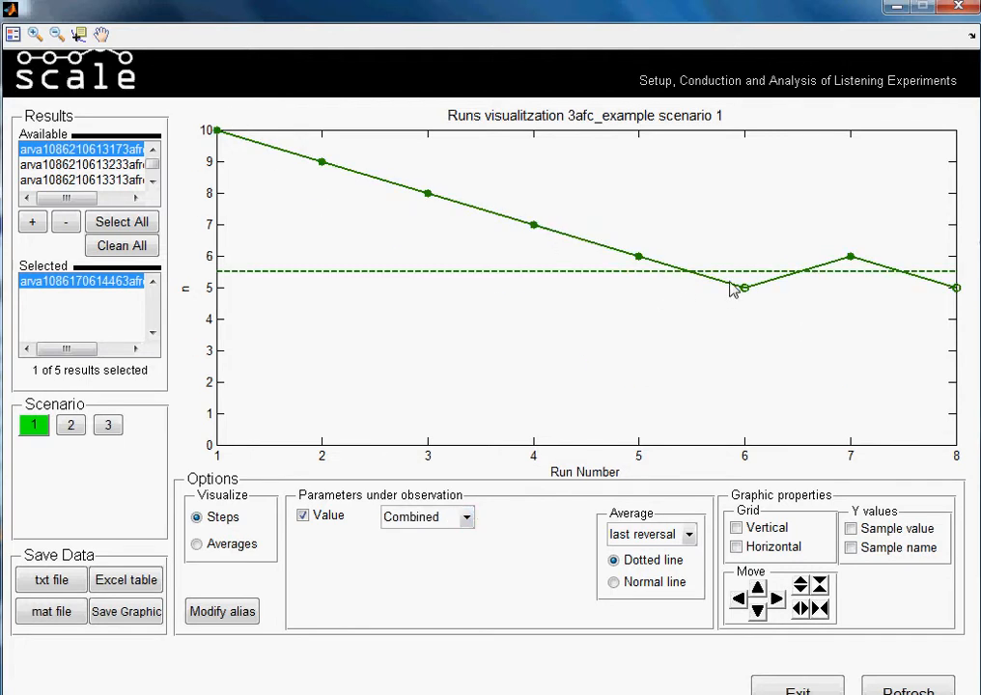
- Try averaging over the last 2 and last 3 reversals and set the average back to last reversal
{"action": "left_click", "coordinate": [689, 536]}
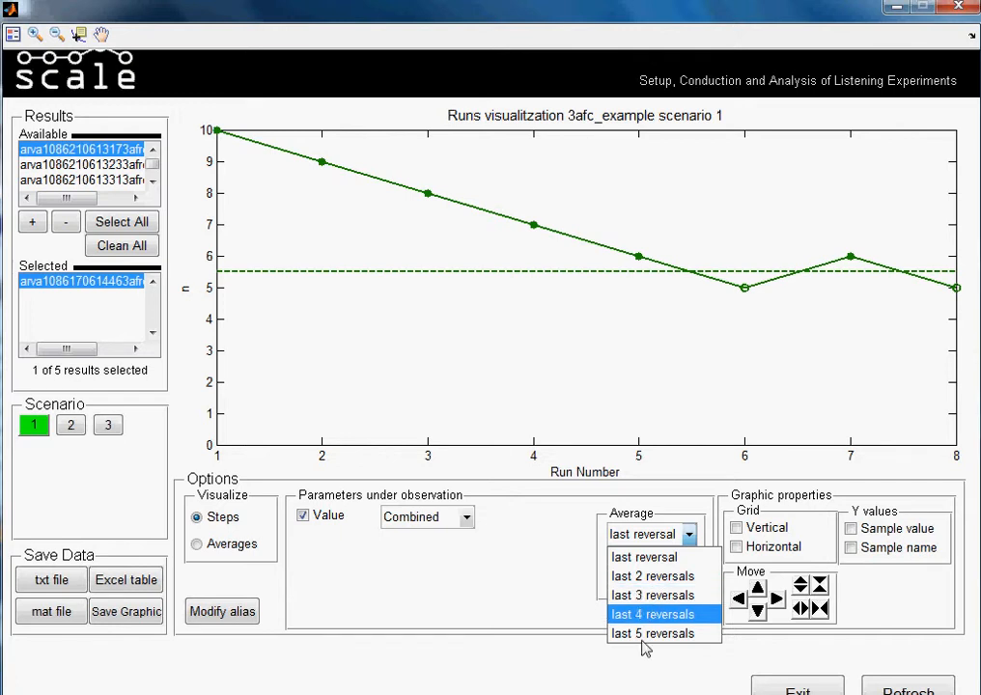
{"action": "left_click", "coordinate": [654, 576]}
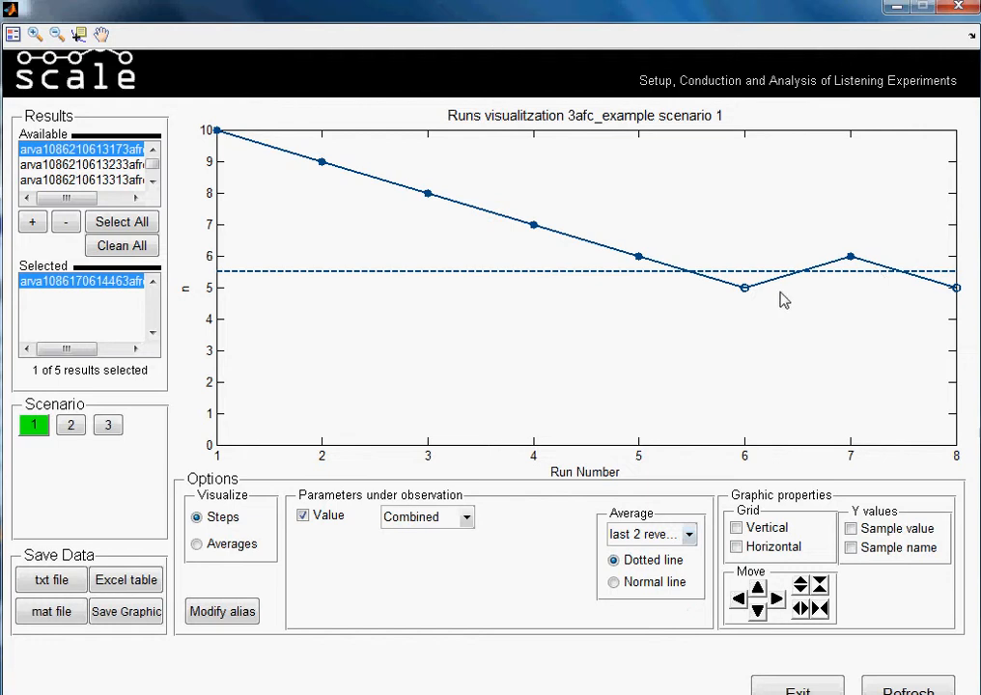
{"action": "left_click", "coordinate": [687, 533]}
{"action": "left_click", "coordinate": [666, 595]}
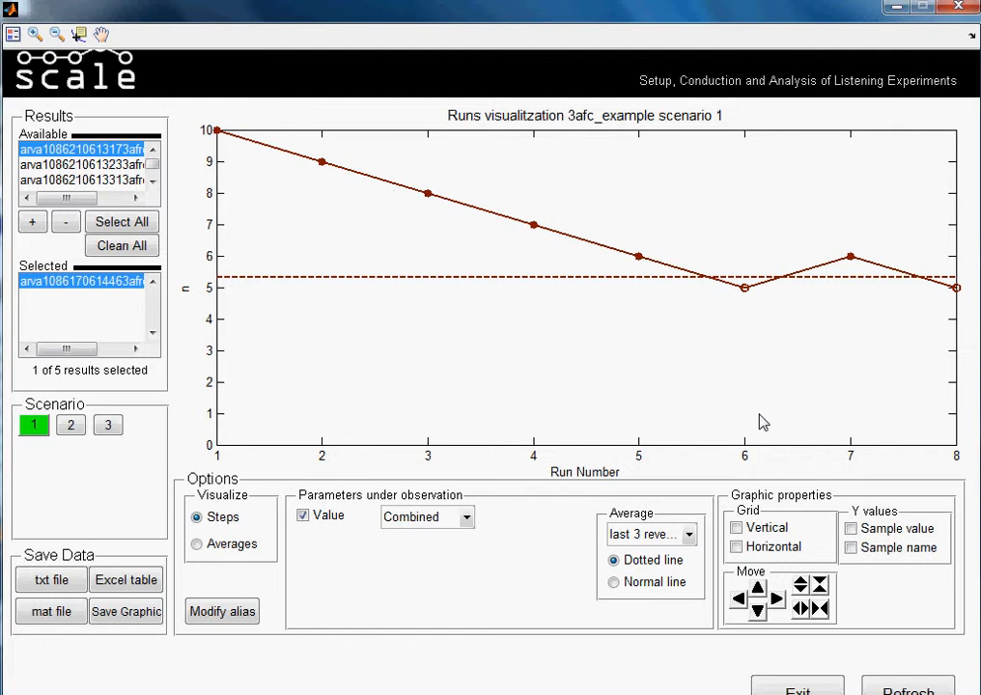
{"action": "left_click", "coordinate": [688, 534]}
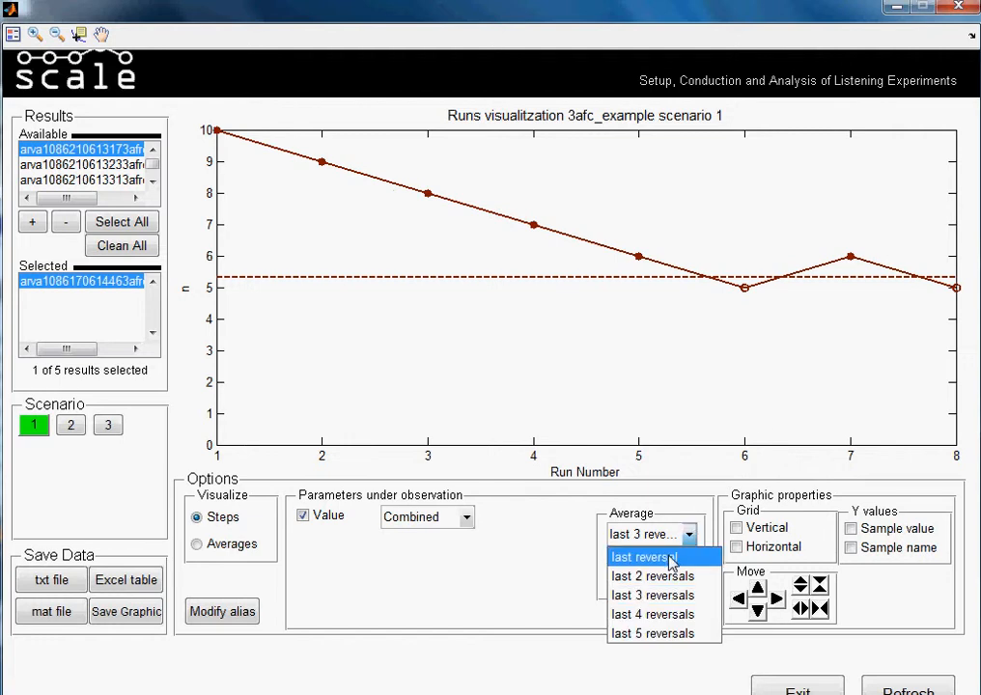
{"action": "left_click", "coordinate": [673, 558]}
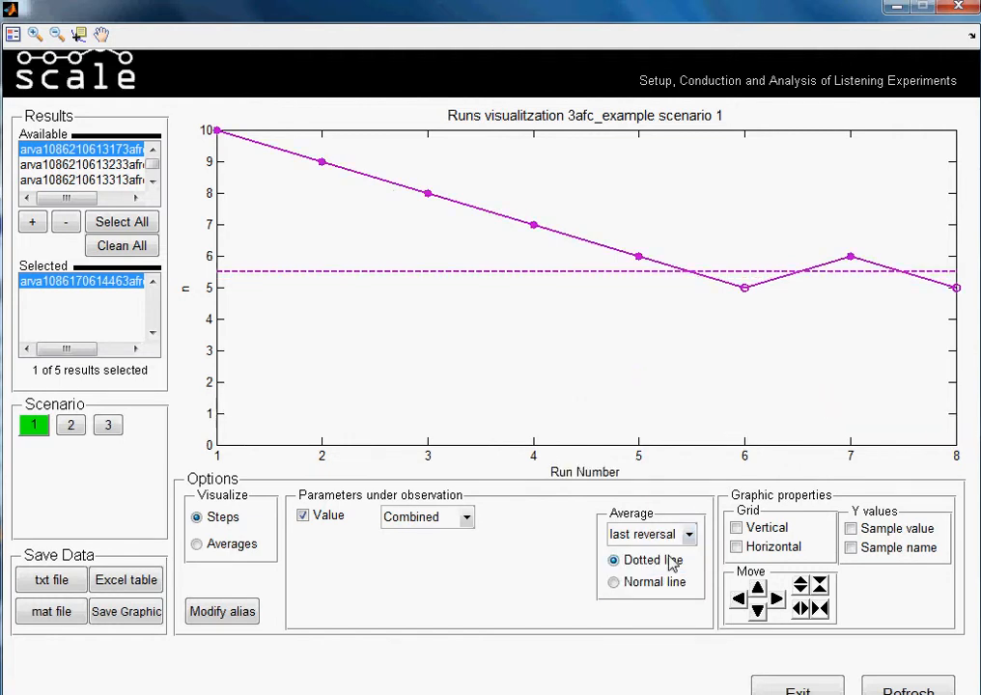
- Turn on the vertical and horizontal grid lines and label the Y axis with sample names
{"action": "left_click", "coordinate": [736, 531]}
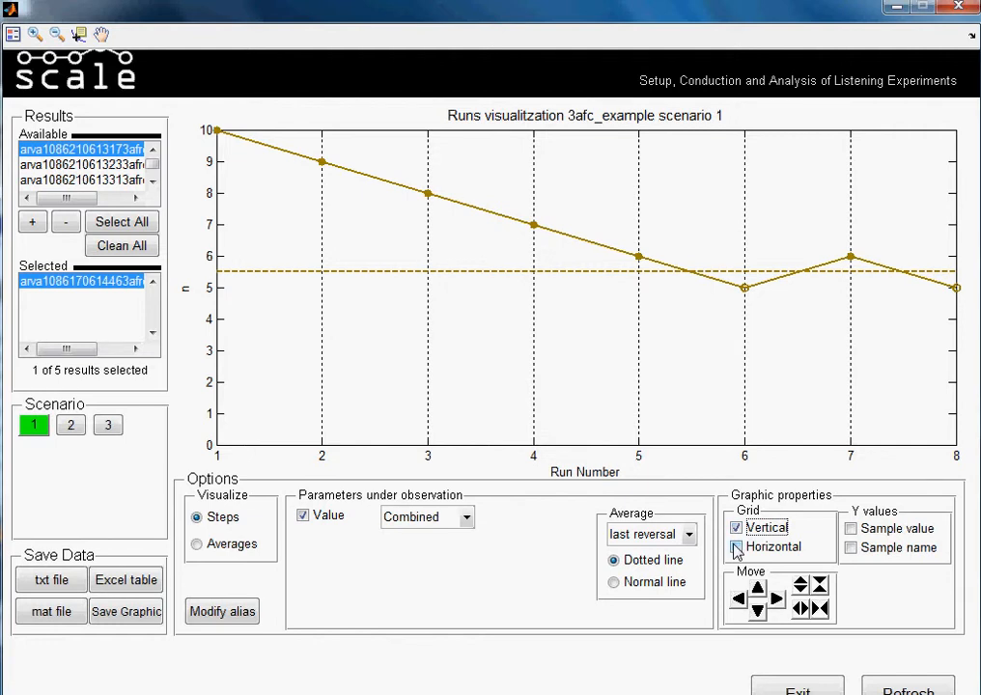
{"action": "left_click", "coordinate": [736, 548]}
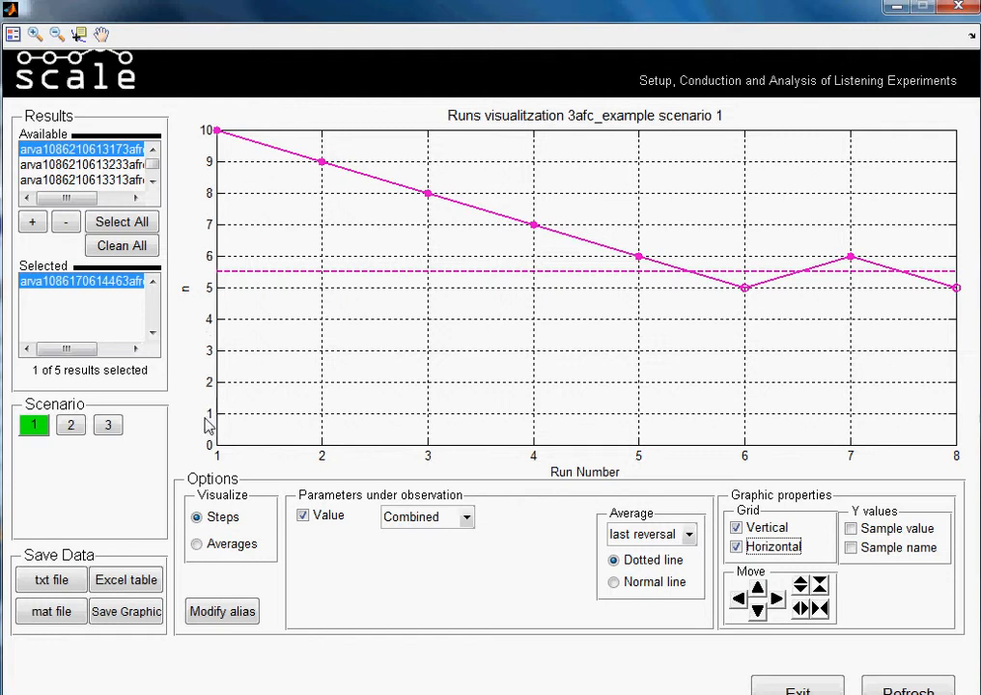
{"action": "left_click", "coordinate": [851, 530]}
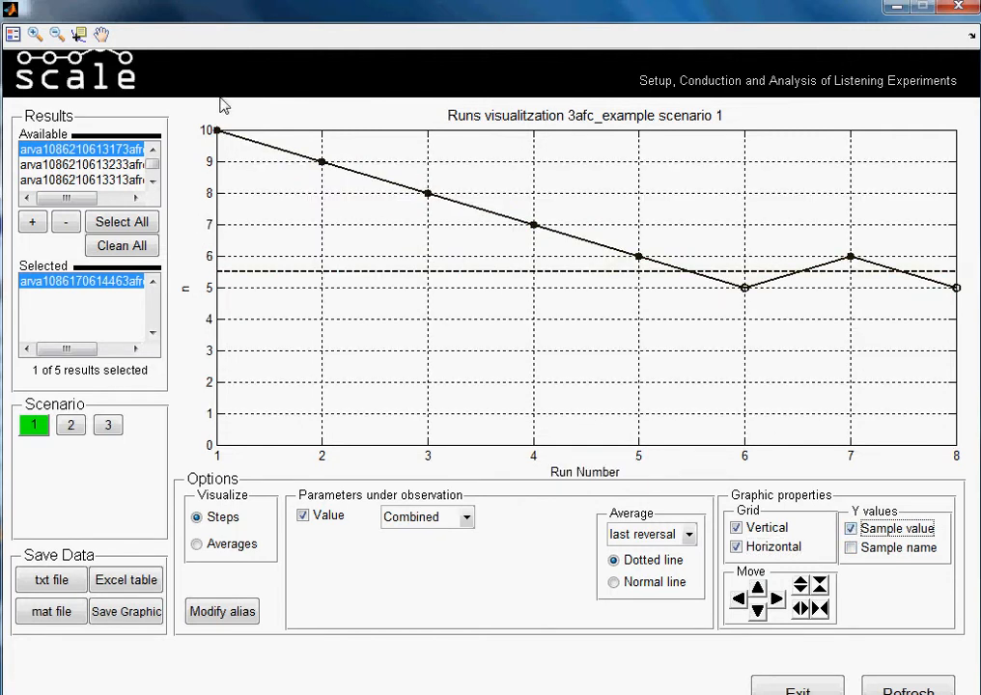
{"action": "left_click", "coordinate": [852, 548]}
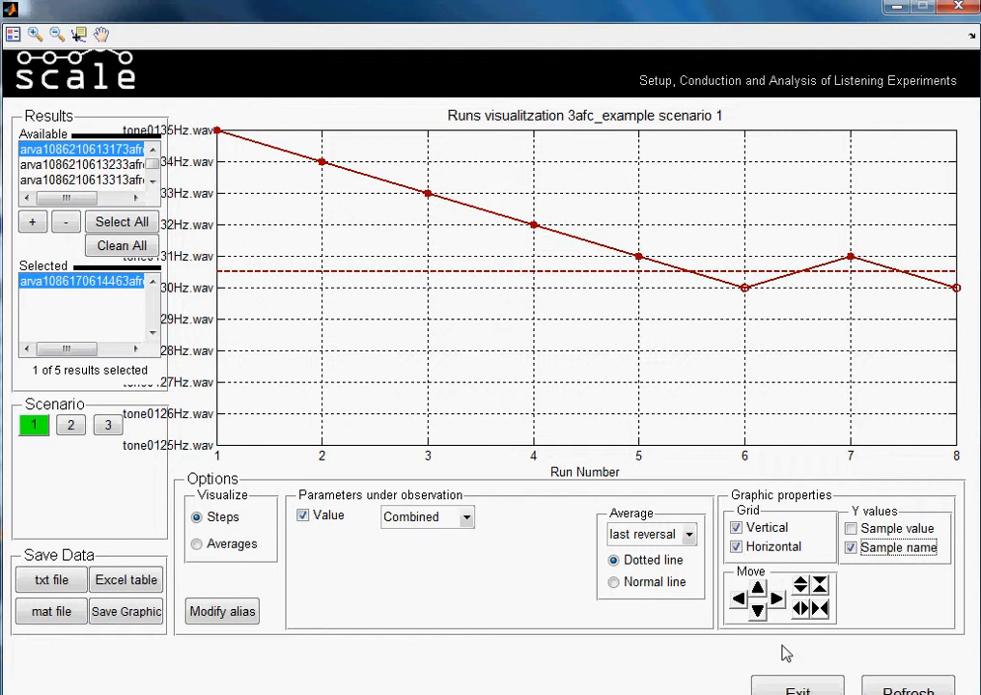
- Shift the scenario 1 graph vertically and horizontally in both directions and return it to its original position
{"action": "left_click", "coordinate": [759, 614]}
{"action": "left_click", "coordinate": [759, 614]}
{"action": "left_click", "coordinate": [759, 614]}
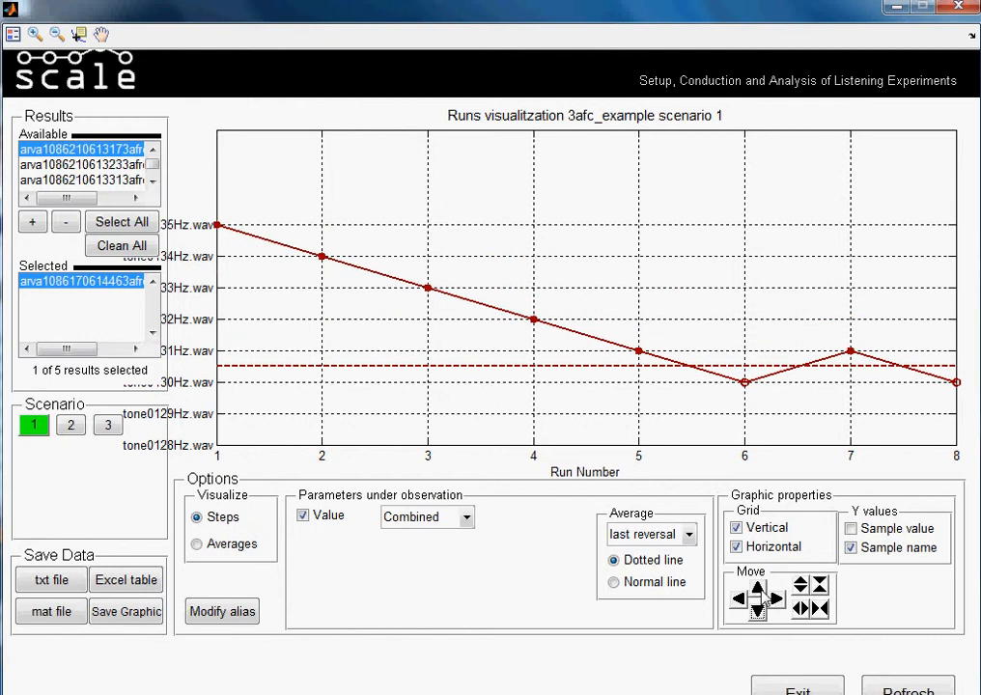
{"action": "left_click", "coordinate": [760, 588]}
{"action": "left_click", "coordinate": [759, 588]}
{"action": "left_click", "coordinate": [759, 588]}
{"action": "left_click", "coordinate": [738, 599]}
{"action": "left_click", "coordinate": [739, 598]}
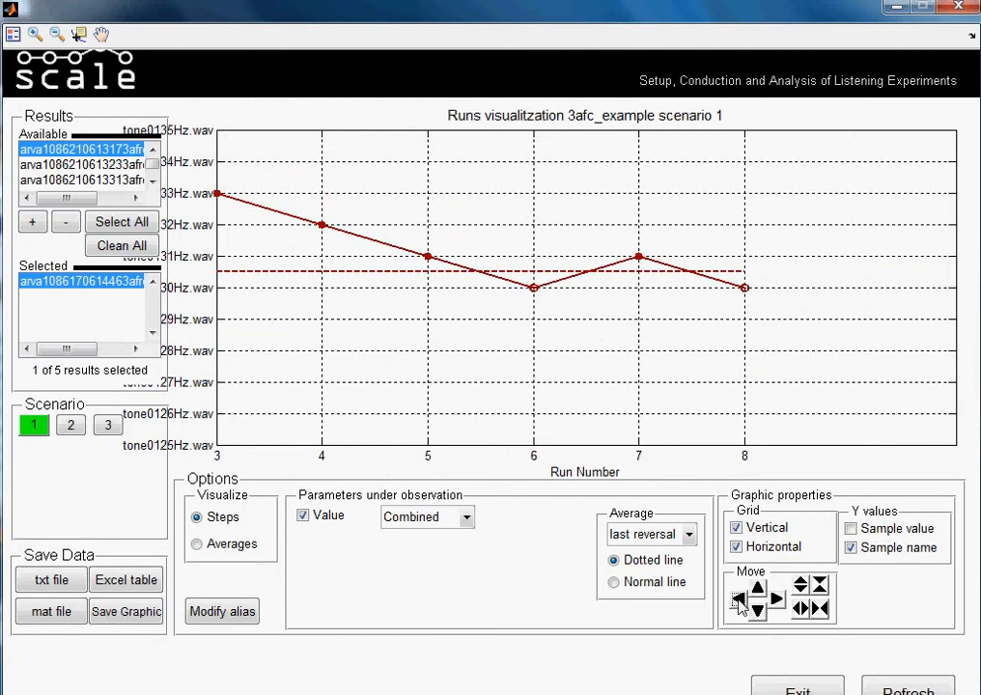
{"action": "left_click", "coordinate": [778, 598]}
{"action": "left_click", "coordinate": [777, 598]}
{"action": "left_click", "coordinate": [777, 598]}
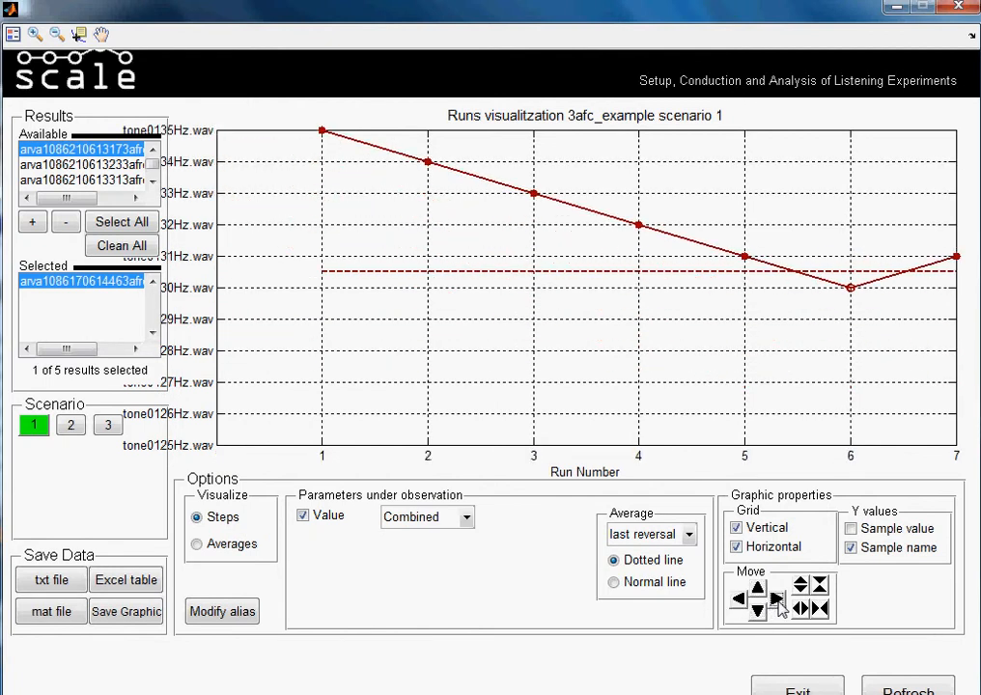
{"action": "left_click", "coordinate": [777, 598]}
- Try compressing and stretching the graph along its horizontal and vertical axes and restore the original scale
{"action": "left_click", "coordinate": [819, 608]}
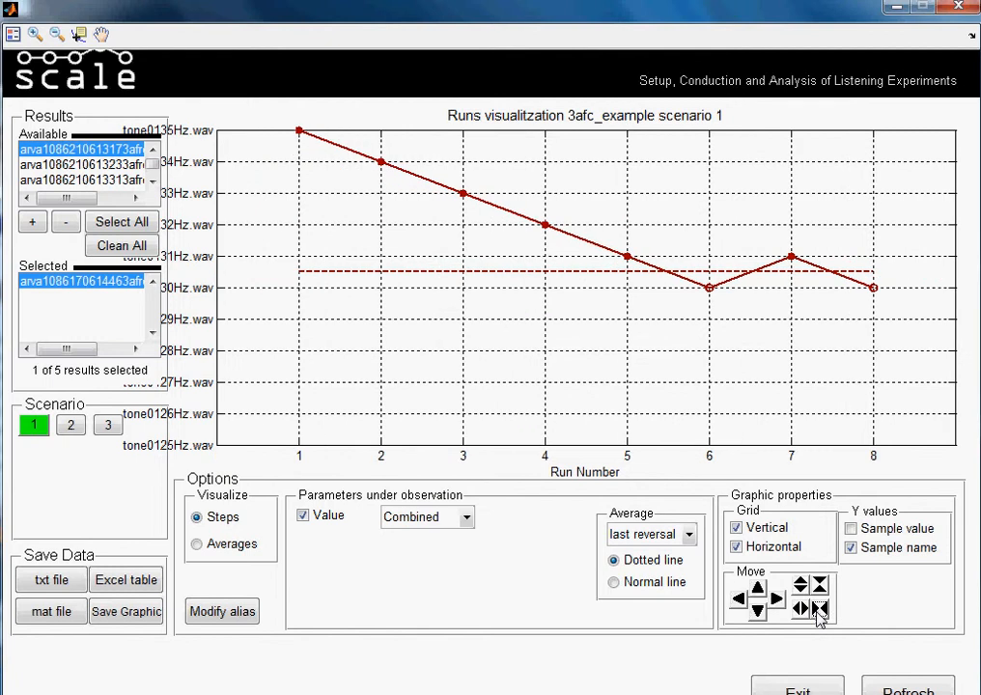
{"action": "left_click", "coordinate": [801, 608]}
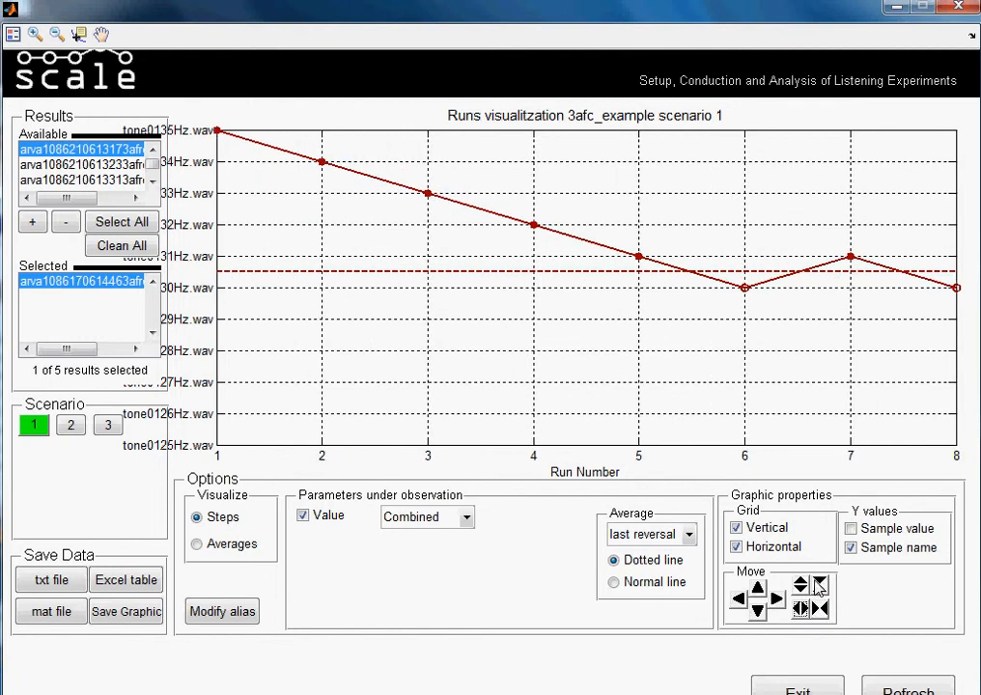
{"action": "left_click", "coordinate": [819, 586]}
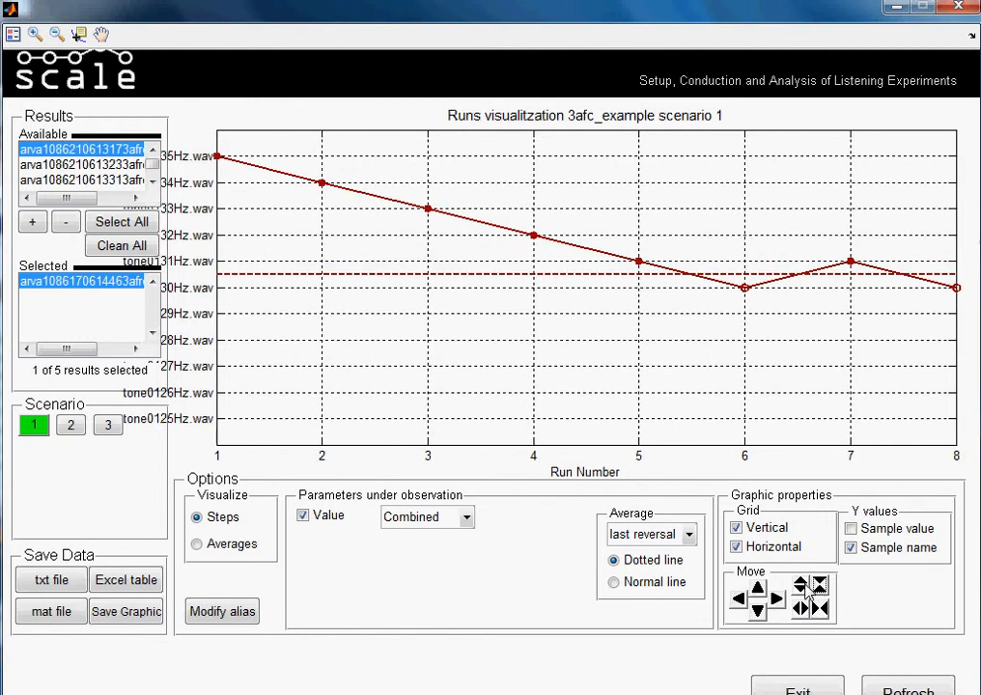
{"action": "left_click", "coordinate": [818, 588]}
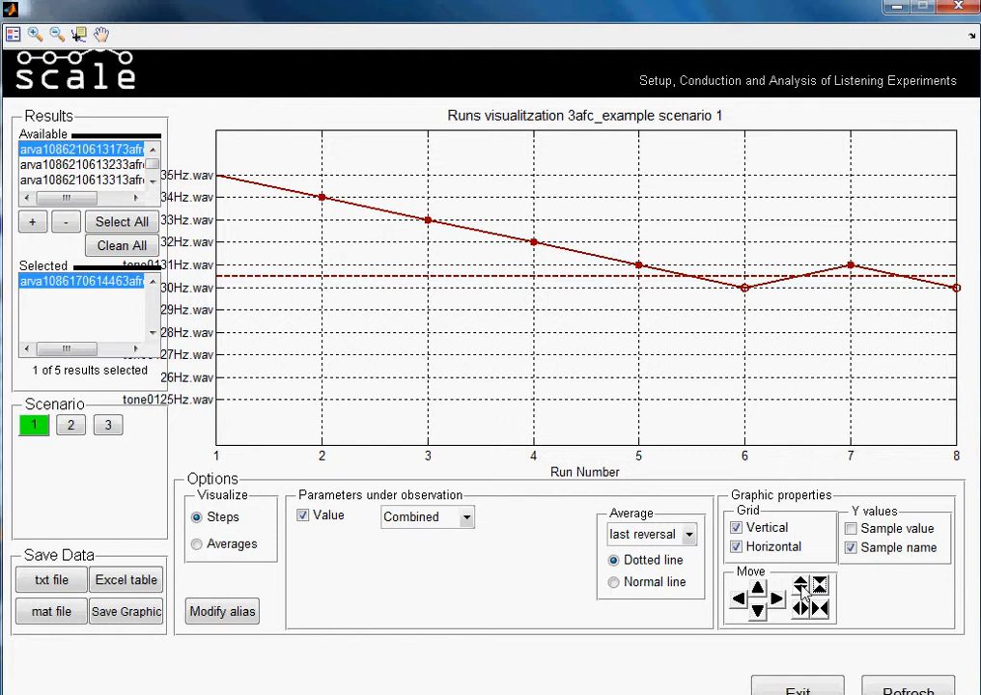
{"action": "left_click", "coordinate": [801, 588]}
{"action": "left_click", "coordinate": [802, 589]}
{"action": "left_click", "coordinate": [802, 590]}
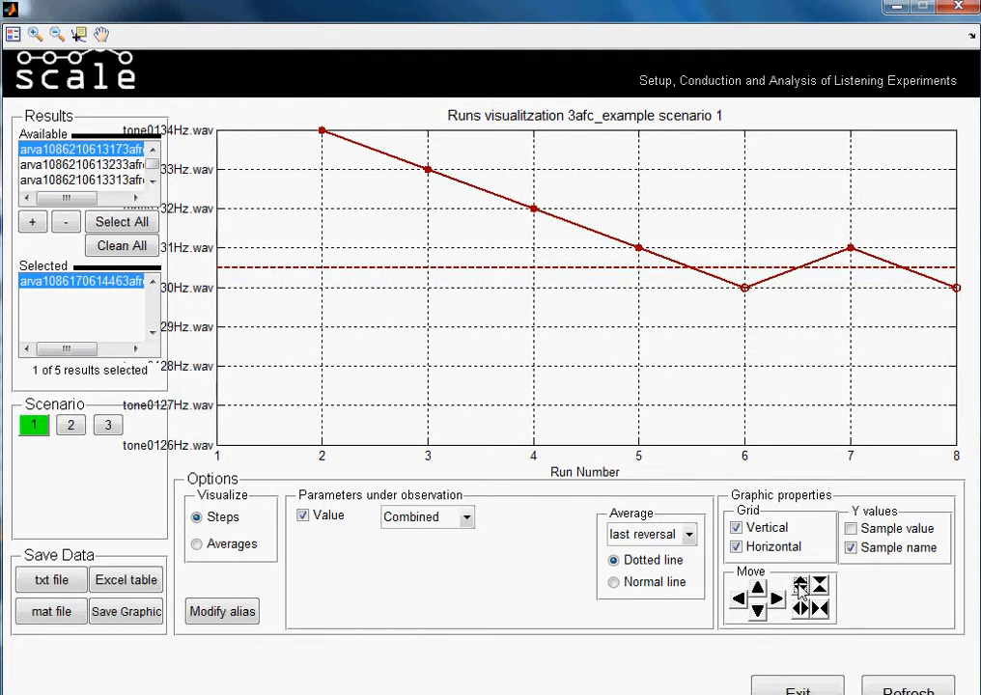
{"action": "left_click", "coordinate": [801, 590]}
{"action": "left_click", "coordinate": [801, 590]}
{"action": "left_click", "coordinate": [819, 587]}
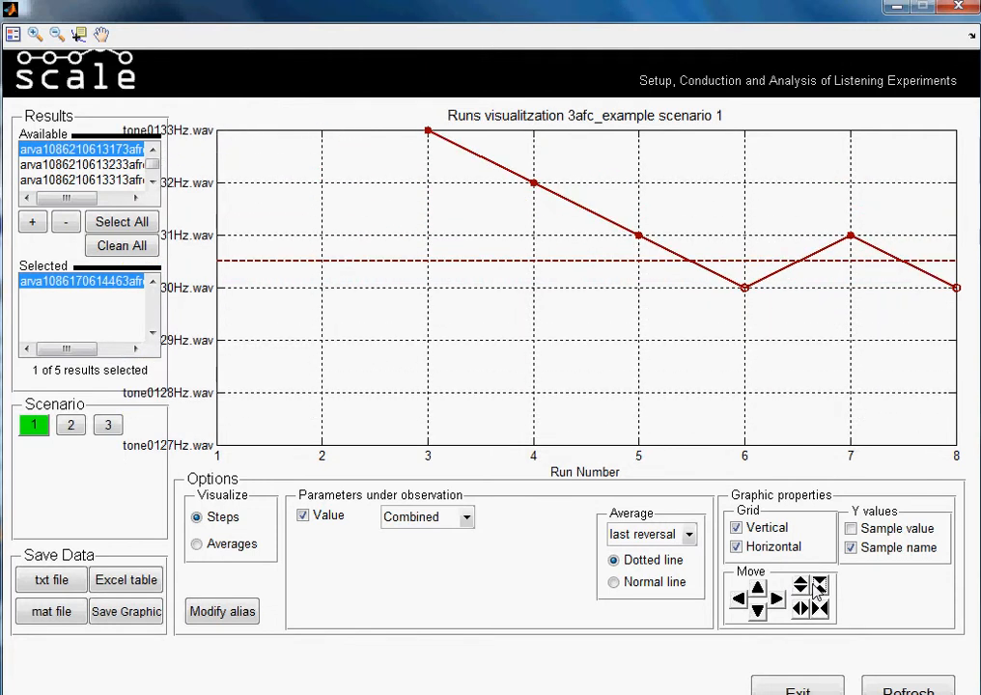
{"action": "left_click", "coordinate": [818, 587]}
{"action": "left_click", "coordinate": [819, 587]}
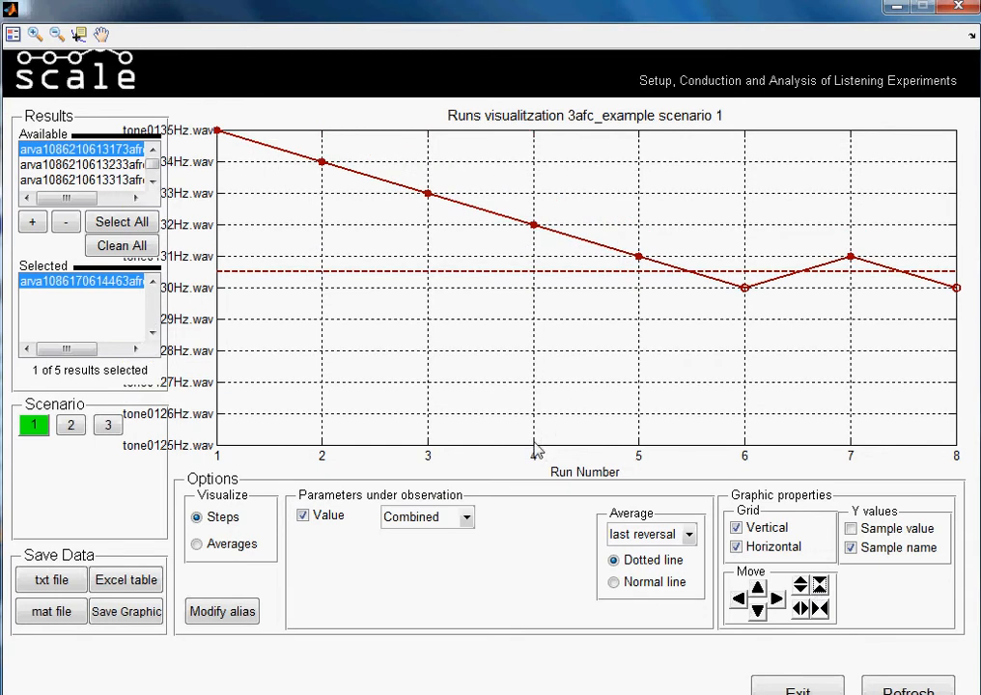
- Display only Runs values for the Value parameter and add the four remaining available results to the plot
{"action": "left_click", "coordinate": [465, 519]}
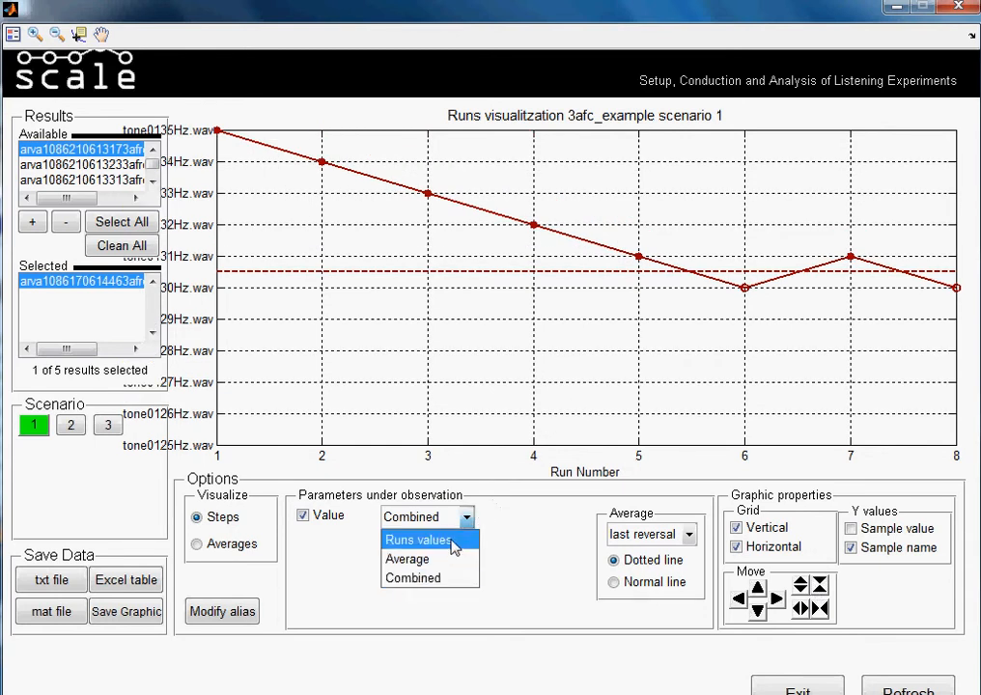
{"action": "left_click", "coordinate": [452, 541]}
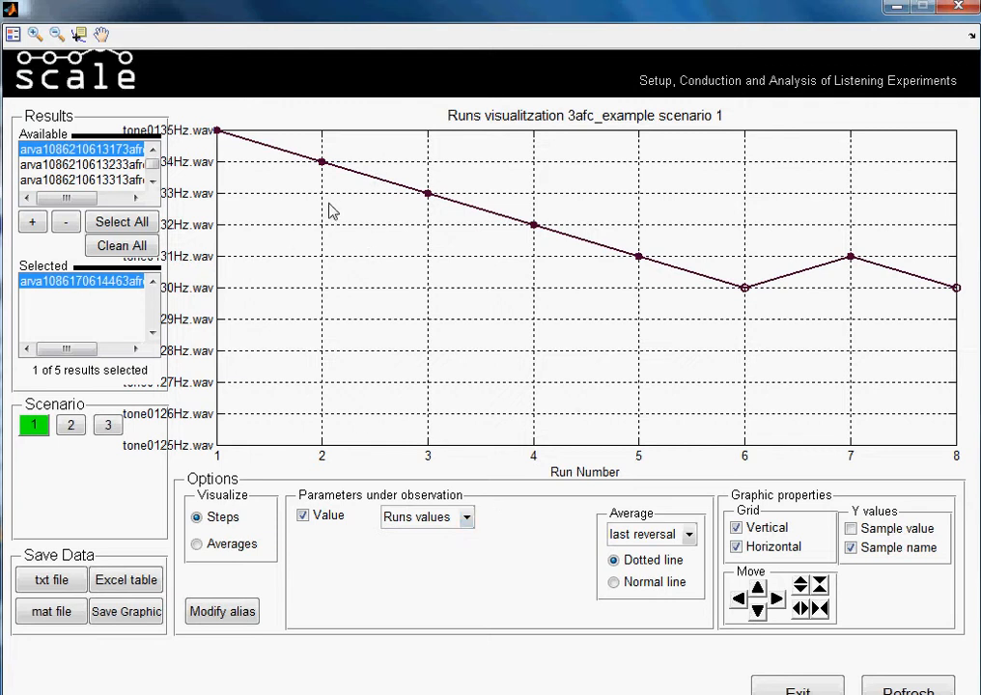
{"action": "left_click", "coordinate": [32, 223]}
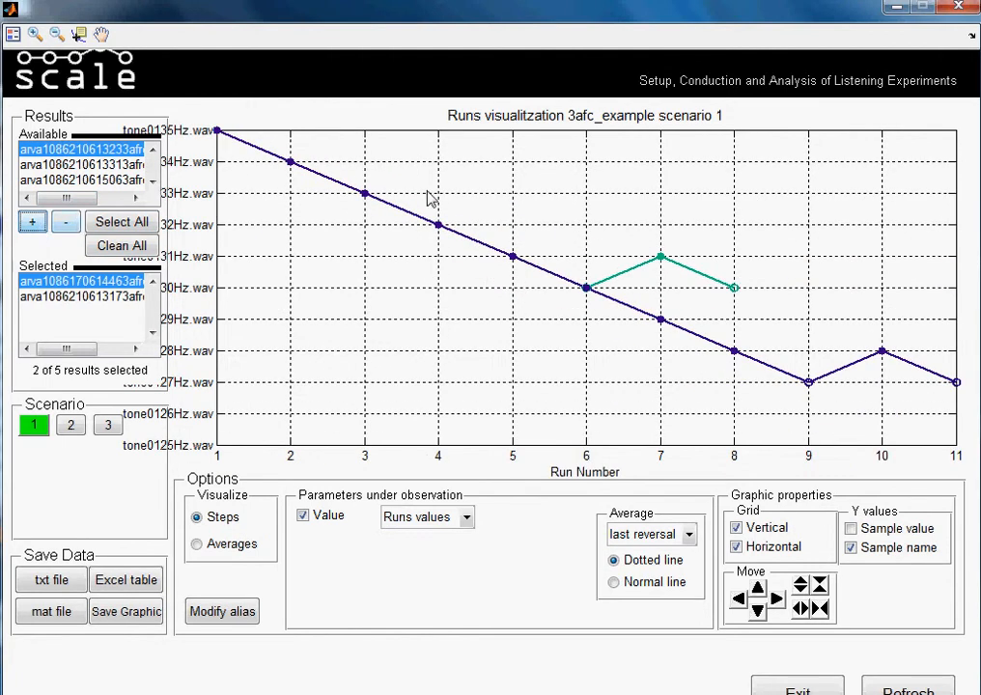
{"action": "left_click", "coordinate": [32, 223]}
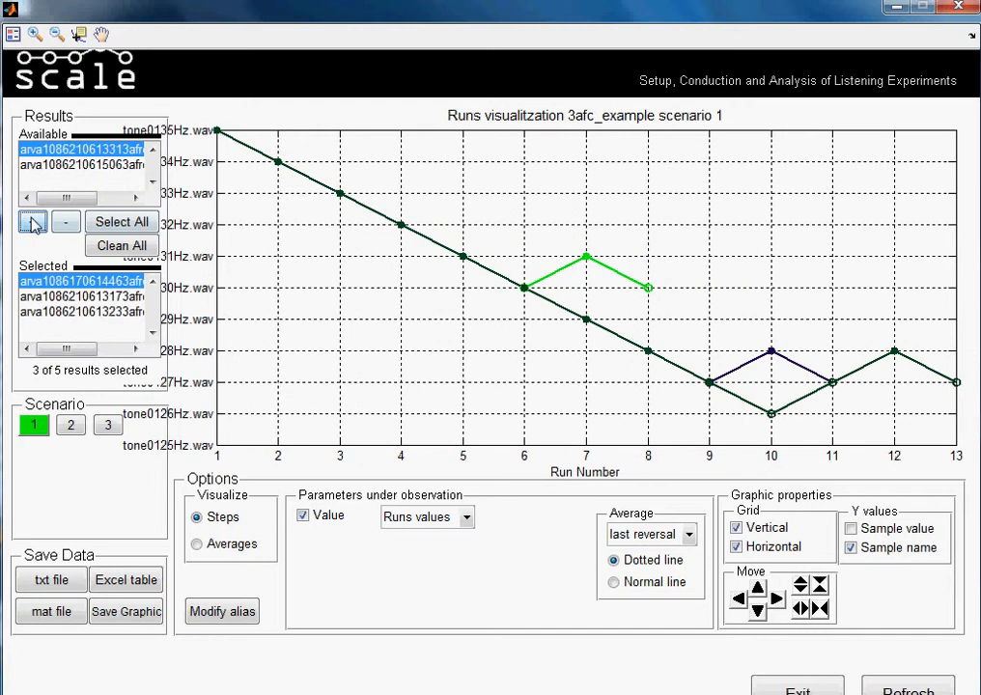
{"action": "left_click", "coordinate": [33, 223]}
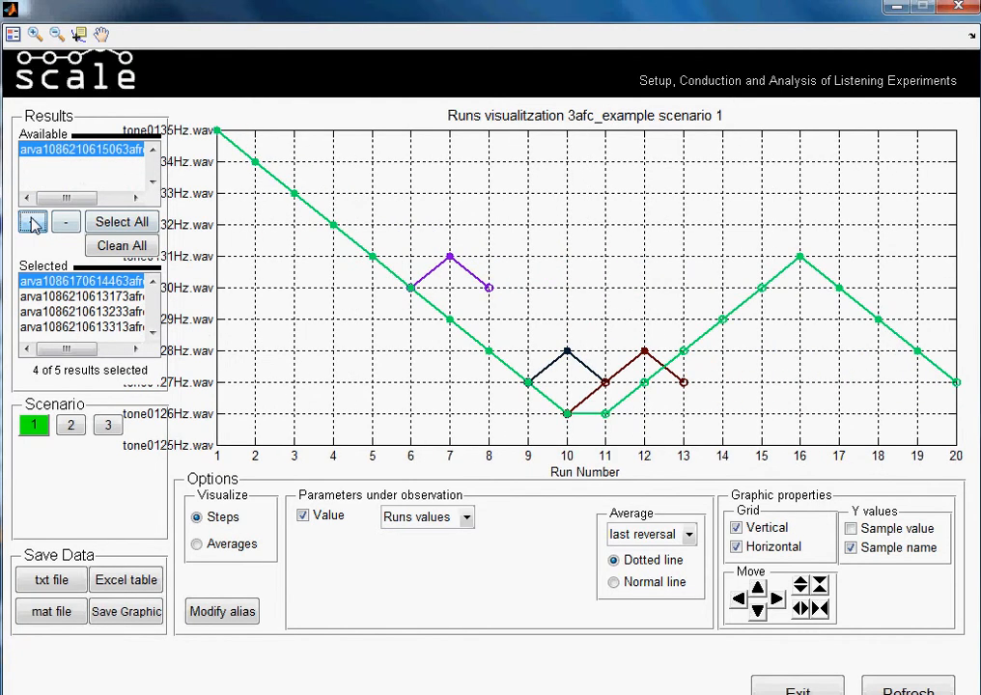
{"action": "left_click", "coordinate": [32, 223]}
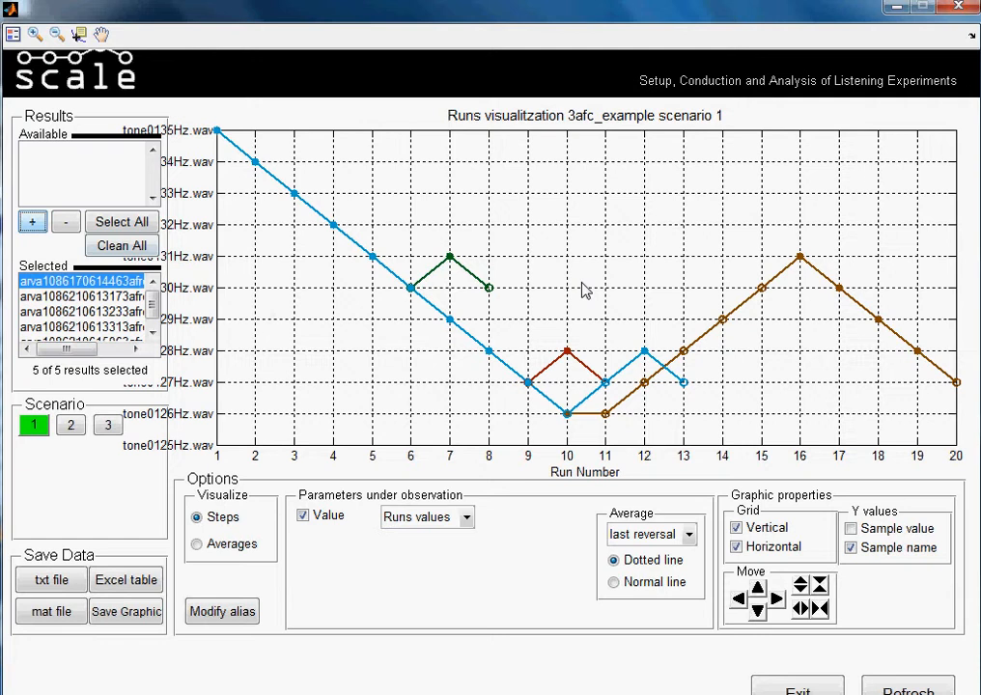
- Try the Combined display for the Value parameter with all results plotted and return to Runs values
{"action": "left_click", "coordinate": [466, 518]}
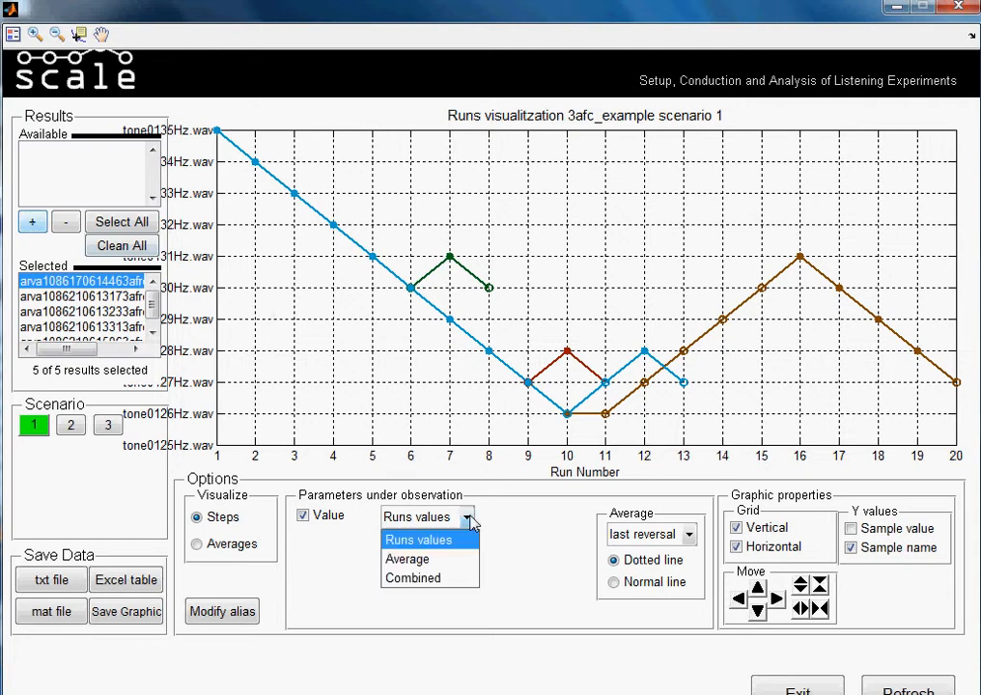
{"action": "left_click", "coordinate": [451, 579]}
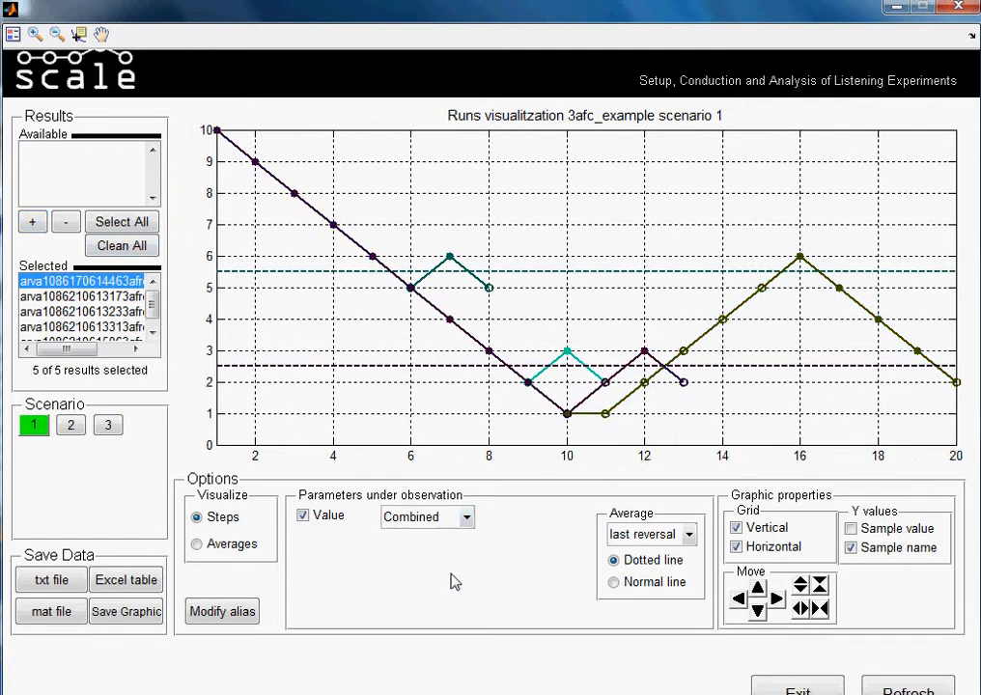
{"action": "left_click", "coordinate": [468, 521]}
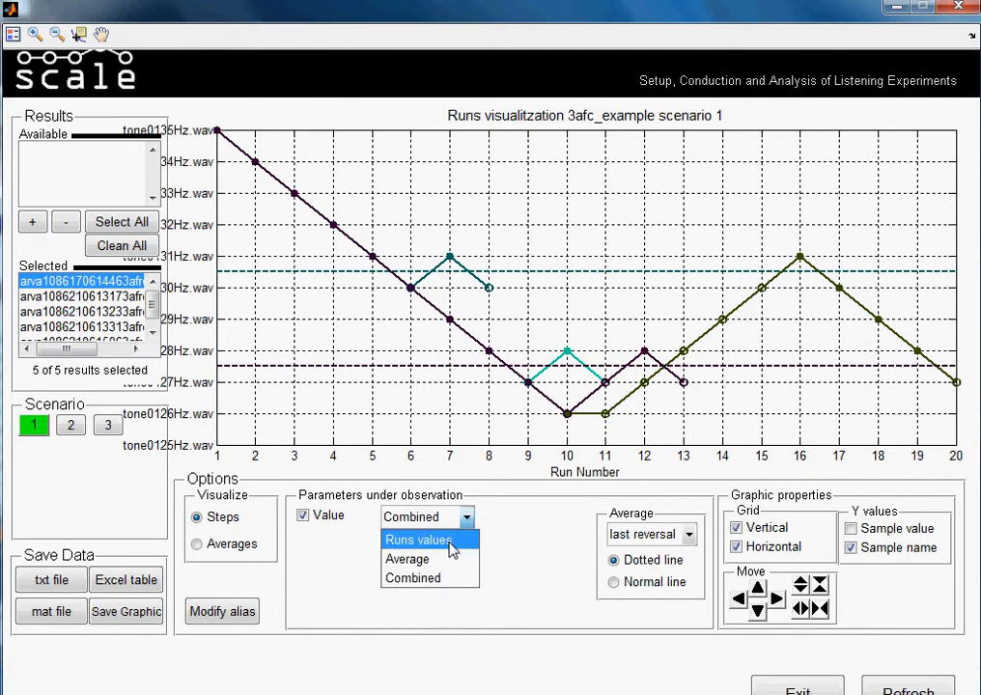
{"action": "left_click", "coordinate": [449, 547]}
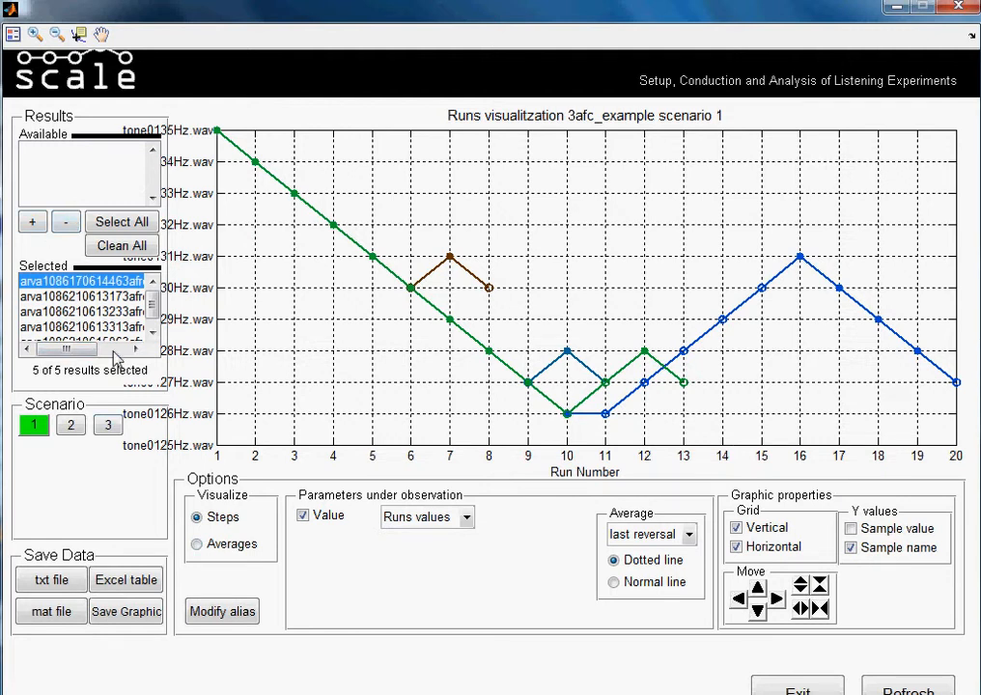
- Remove results from the selection one by one until only the last listed result remains plotted
{"action": "left_click", "coordinate": [66, 223]}
{"action": "left_click", "coordinate": [67, 223]}
{"action": "left_click", "coordinate": [66, 223]}
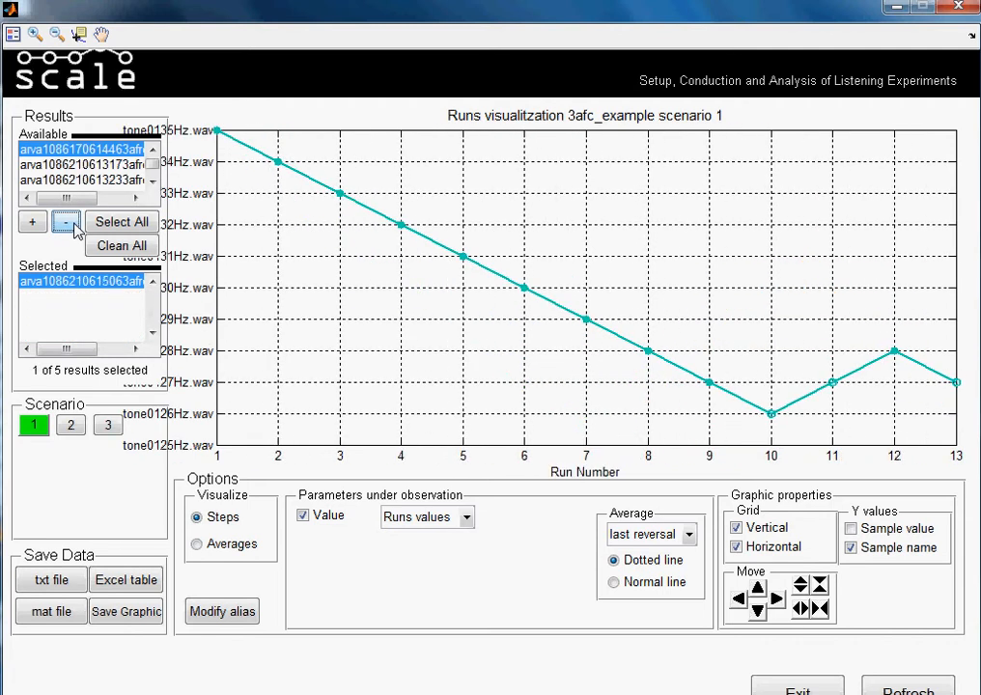
- Visualize averages instead of steps, plotting the Value parameter for scenario 1 averaged over the last reversal
{"action": "left_click", "coordinate": [198, 545]}
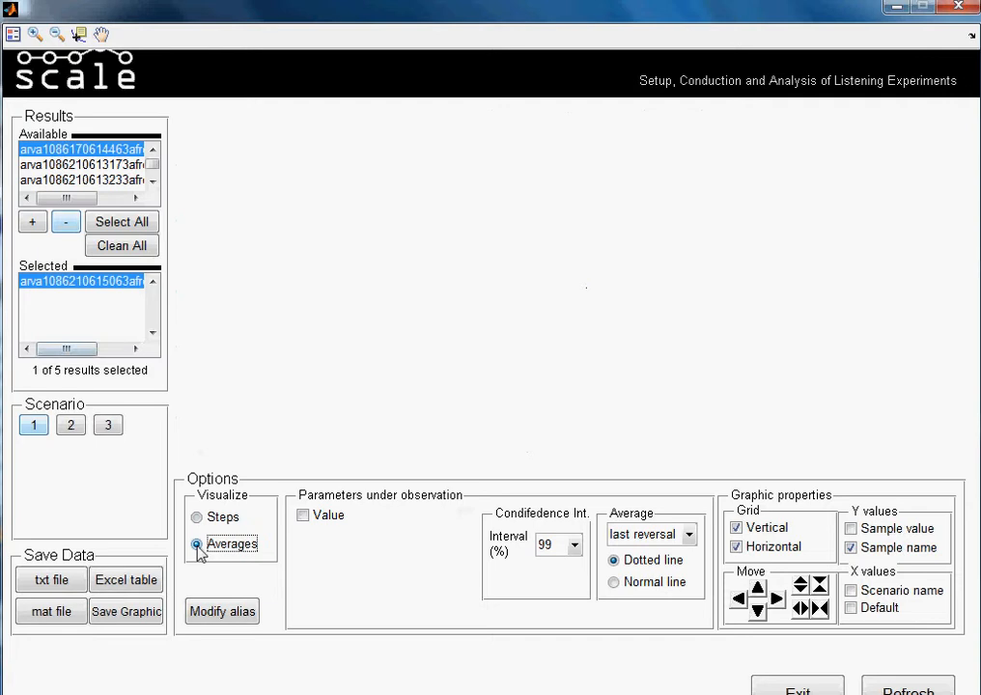
{"action": "left_click", "coordinate": [304, 518]}
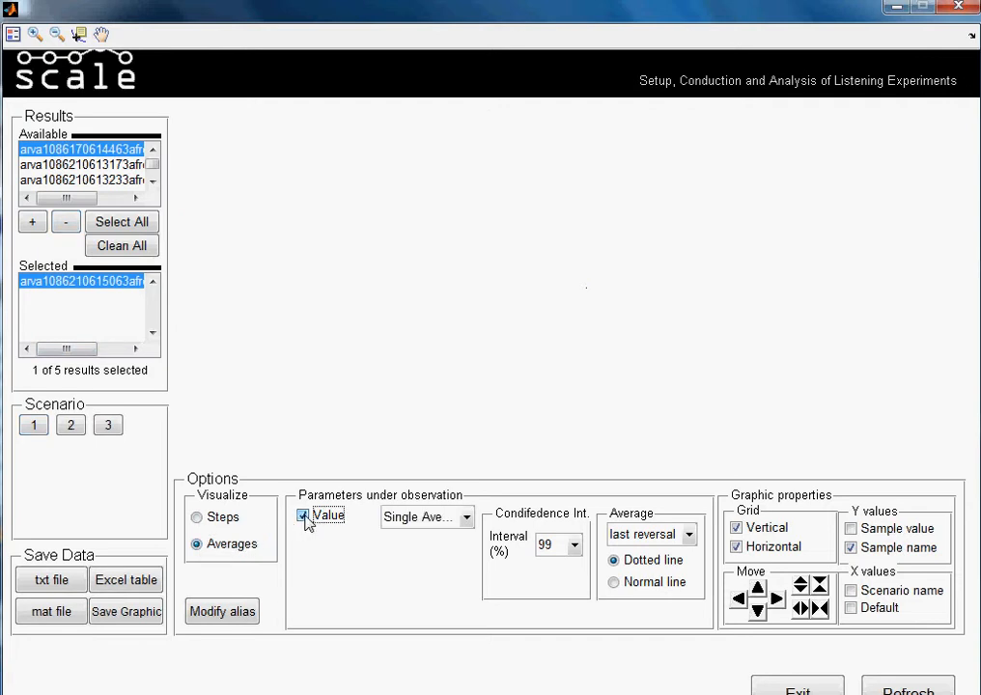
{"action": "left_click", "coordinate": [32, 427]}
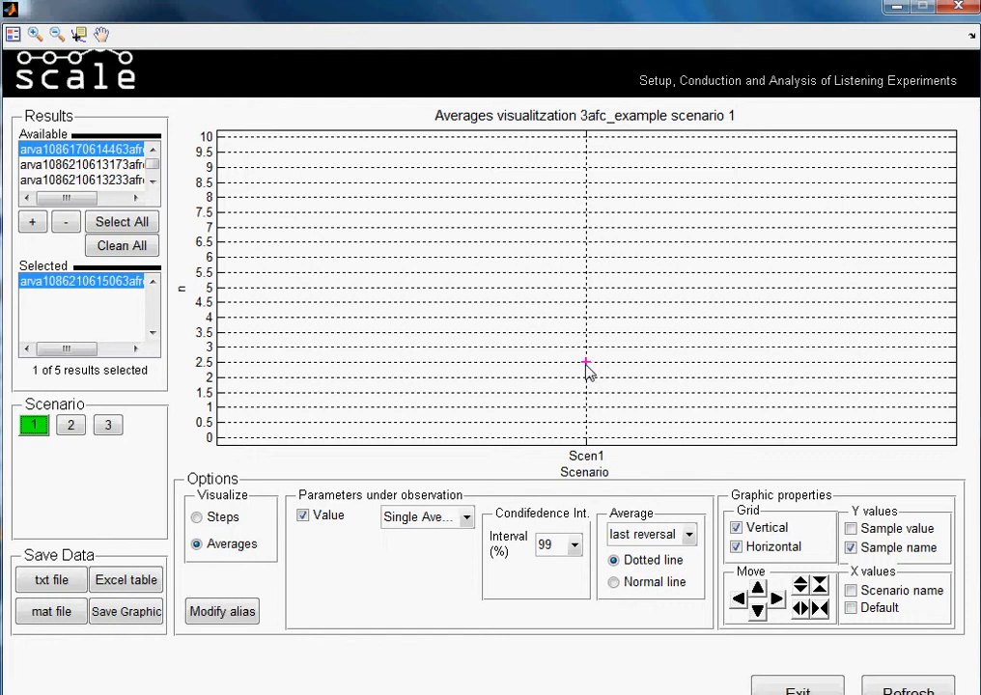
{"action": "left_click", "coordinate": [689, 533]}
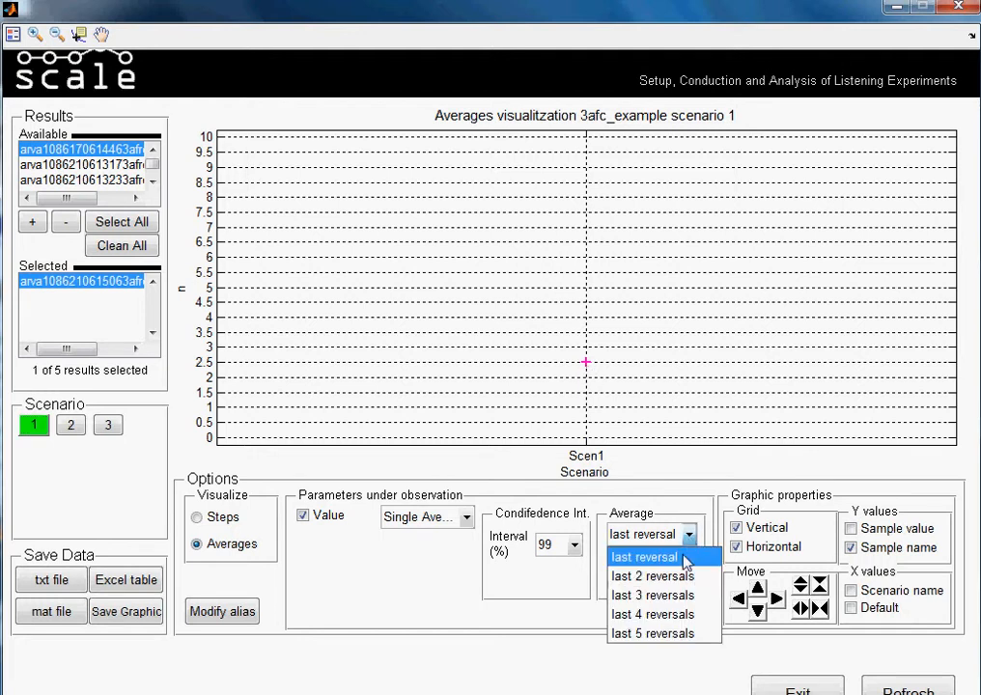
{"action": "left_click", "coordinate": [683, 558]}
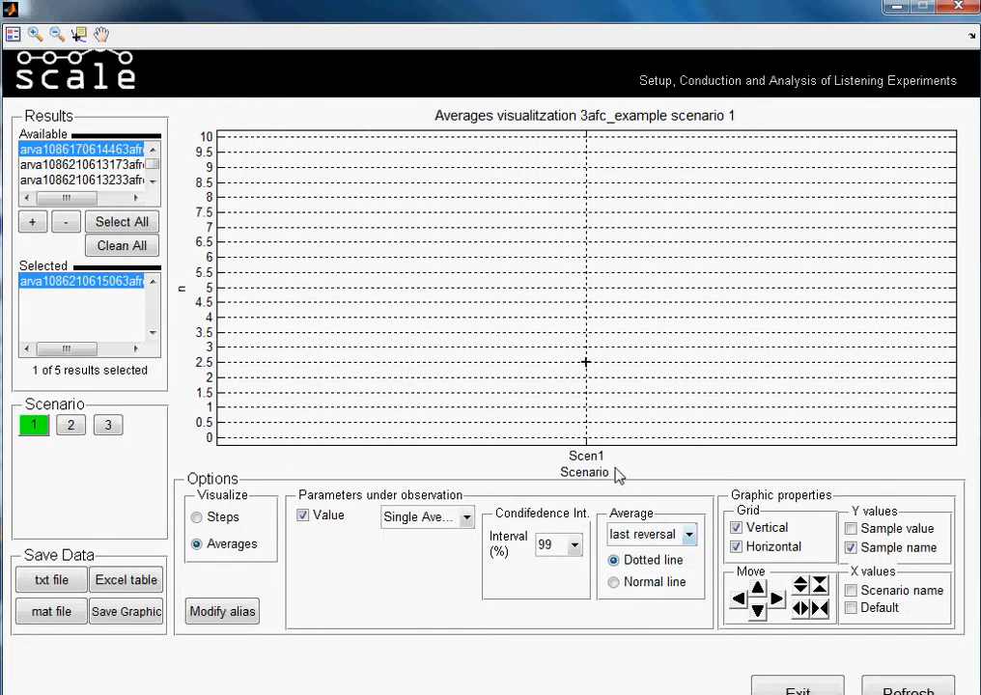
- Add scenarios 2 and 3 to the averages graph
{"action": "left_click", "coordinate": [72, 426]}
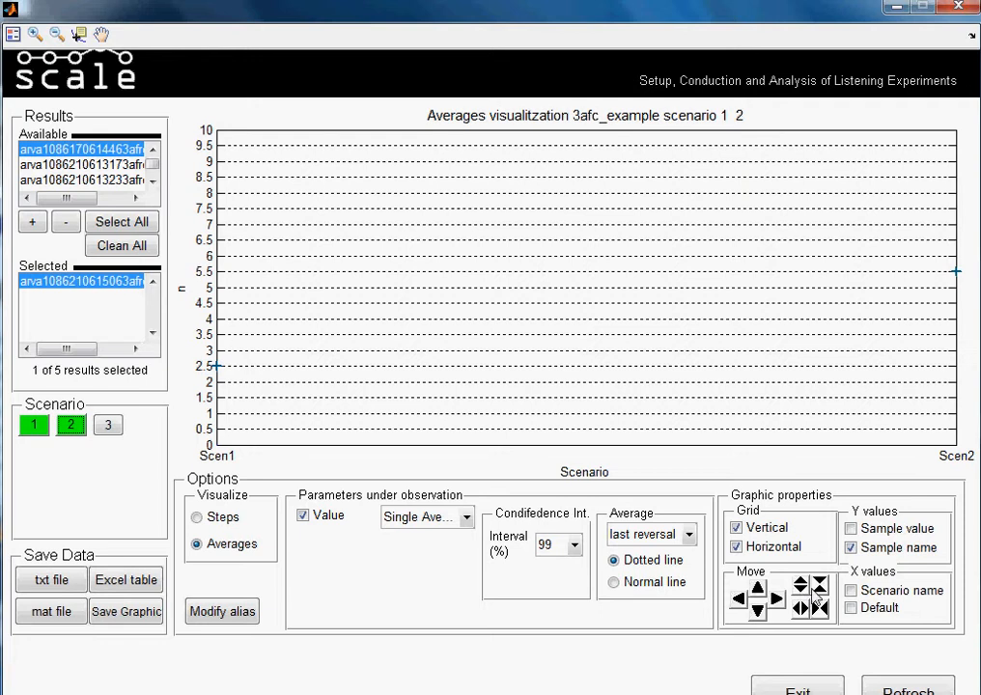
{"action": "left_click", "coordinate": [820, 609]}
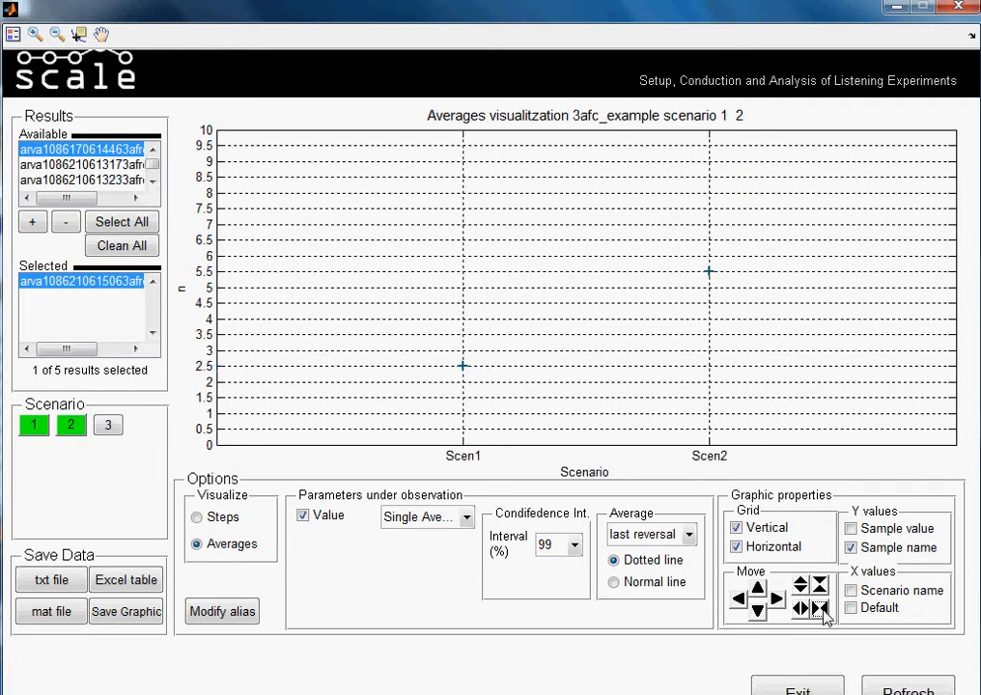
{"action": "left_click", "coordinate": [110, 425]}
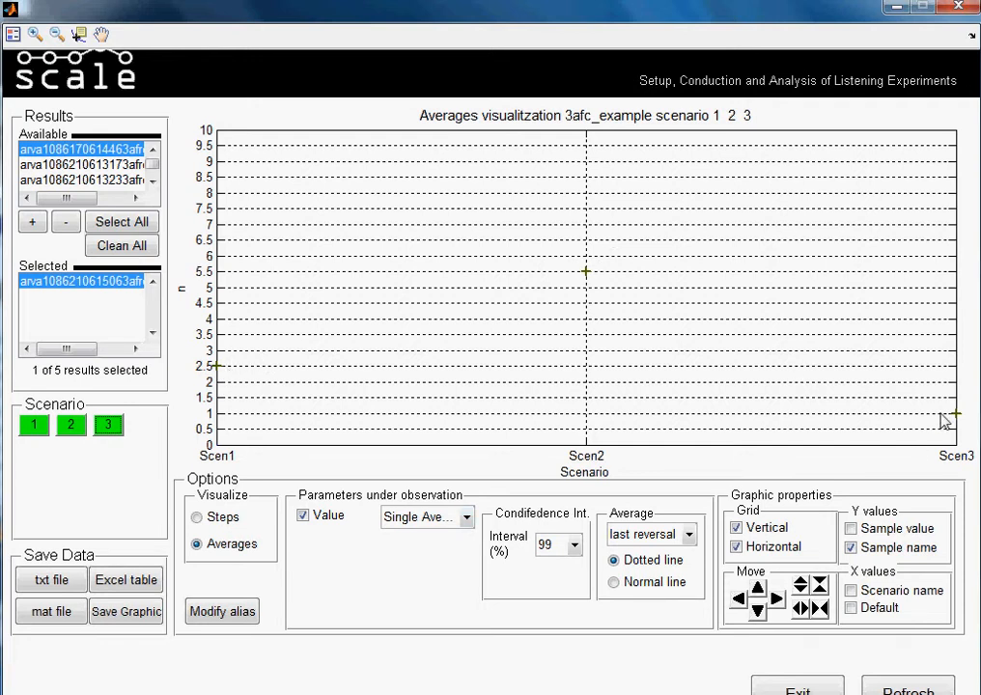
- Add the first available result to the averages graph and show the legend, with the plot compressed horizontally
{"action": "left_click", "coordinate": [32, 225]}
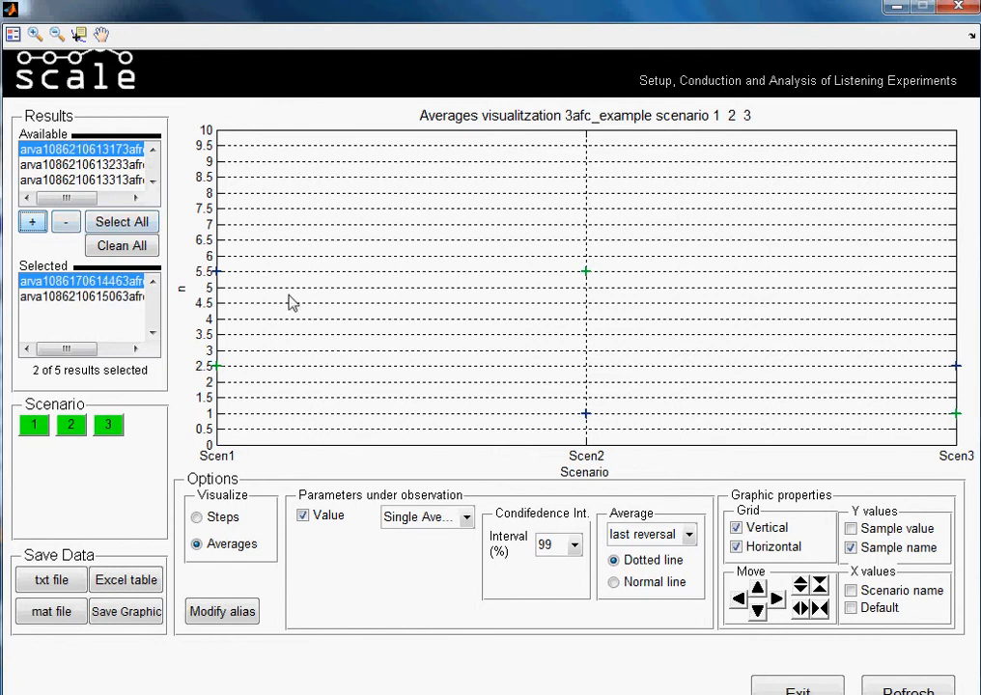
{"action": "left_click", "coordinate": [817, 607]}
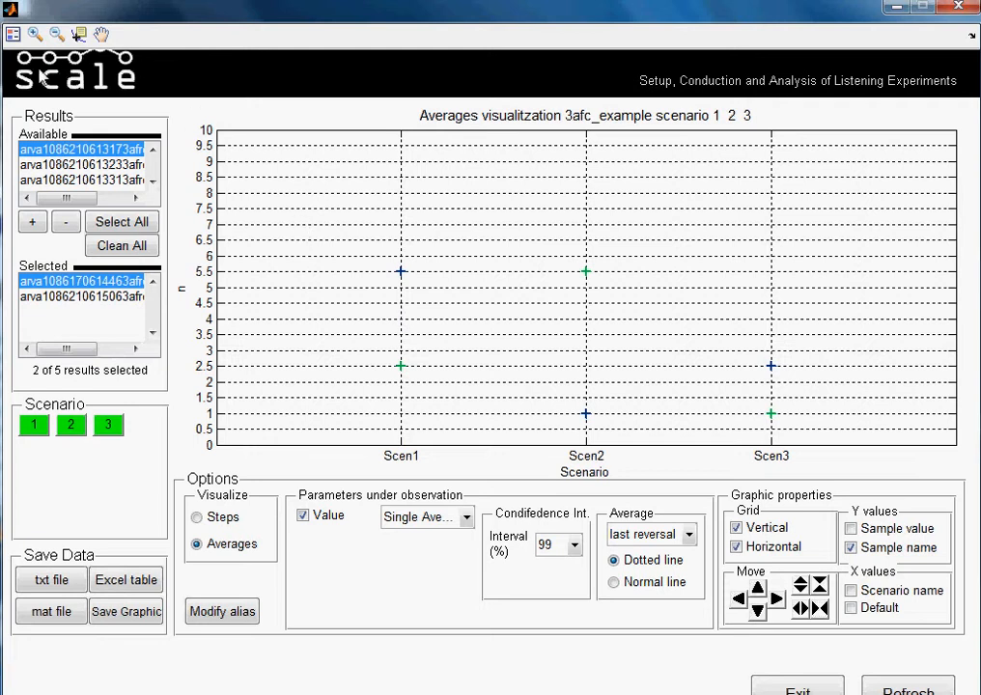
{"action": "left_click", "coordinate": [13, 36]}
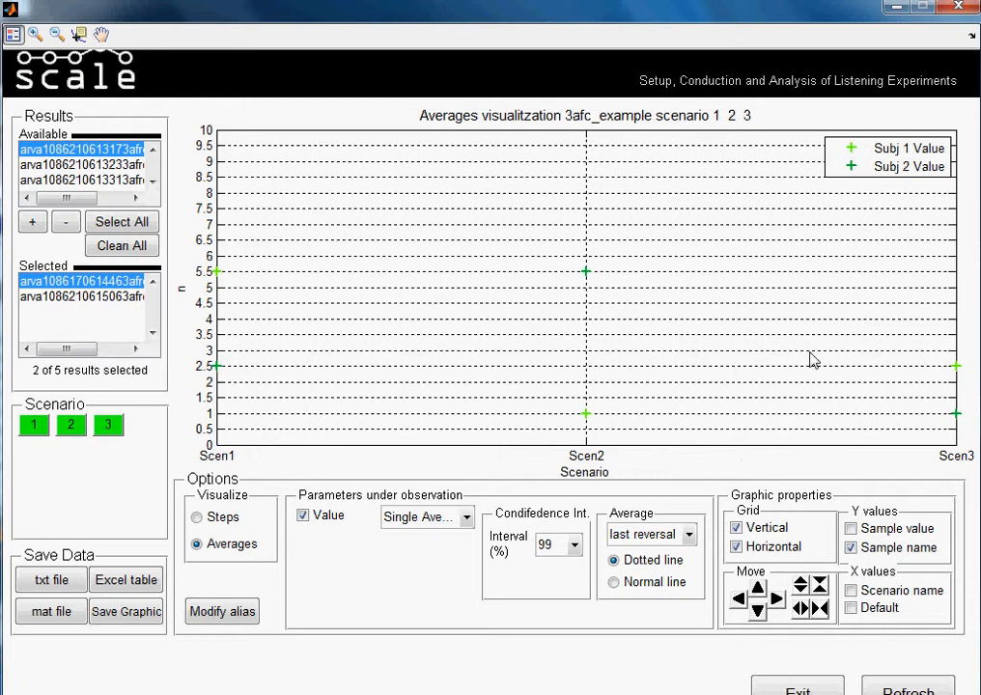
{"action": "left_click", "coordinate": [818, 607]}
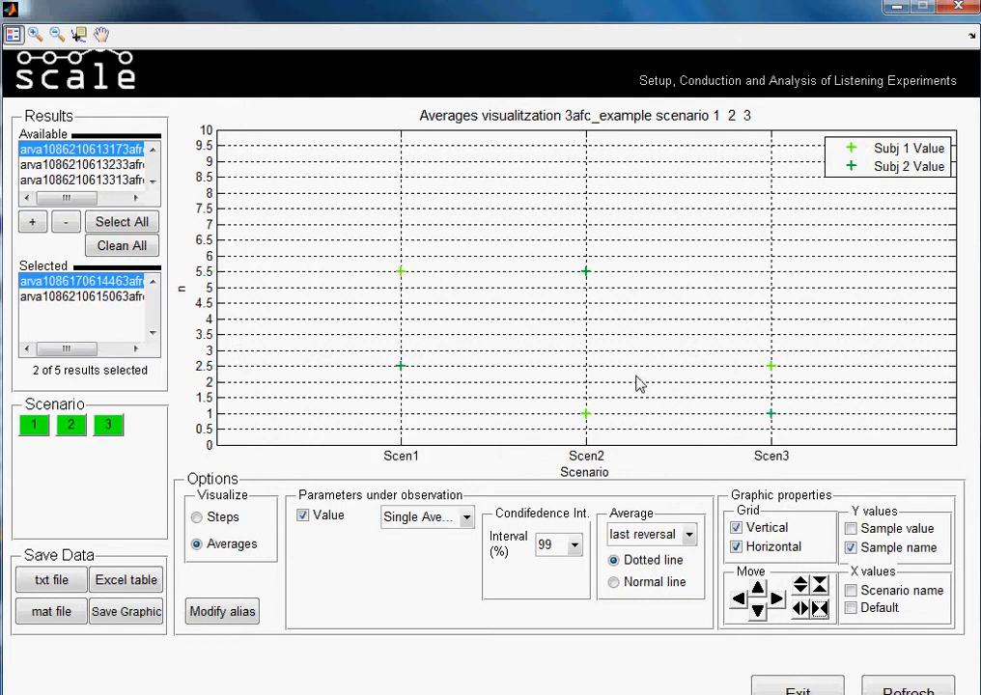
- Add the three remaining available results to the averages graph
{"action": "left_click", "coordinate": [35, 224]}
{"action": "left_click", "coordinate": [35, 224]}
{"action": "left_click", "coordinate": [34, 224]}
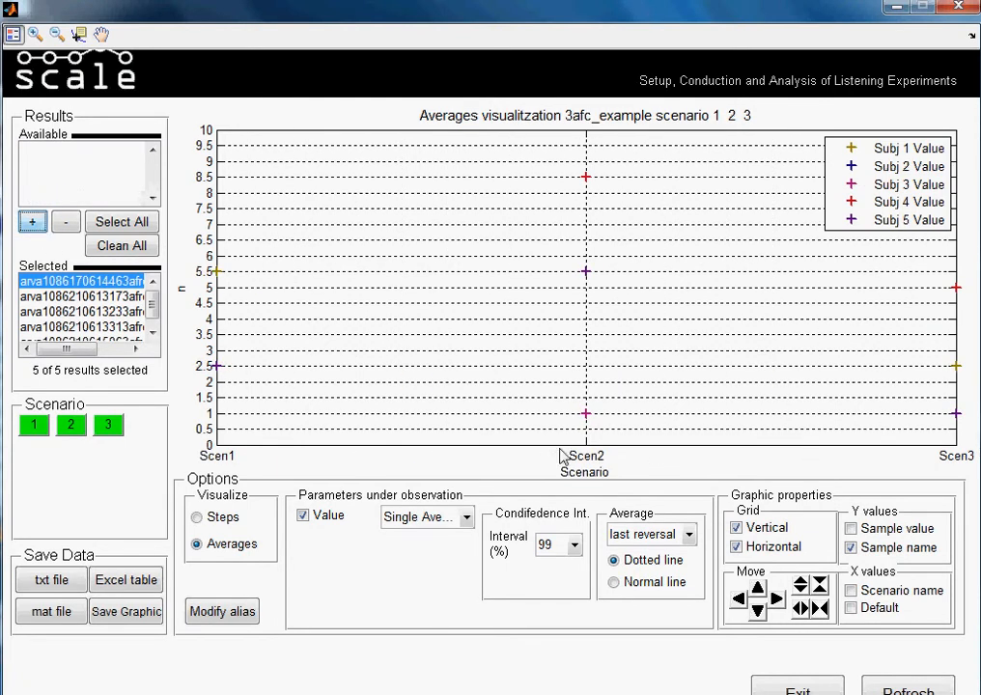
- Hide the vertical and horizontal grid lines and compress the averages graph horizontally
{"action": "left_click", "coordinate": [738, 529]}
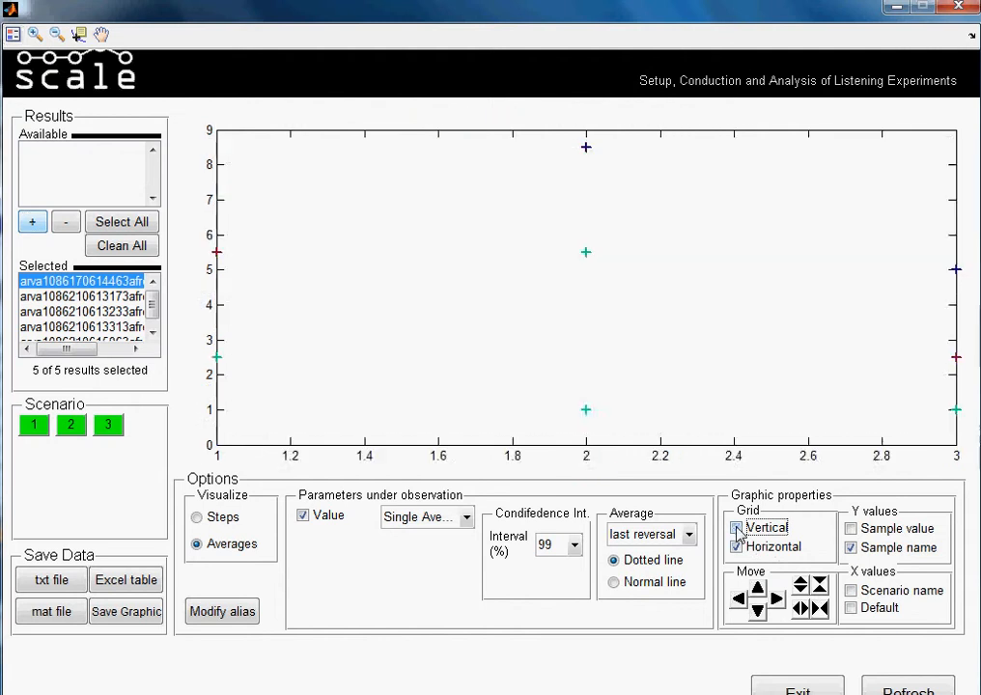
{"action": "left_click", "coordinate": [738, 548]}
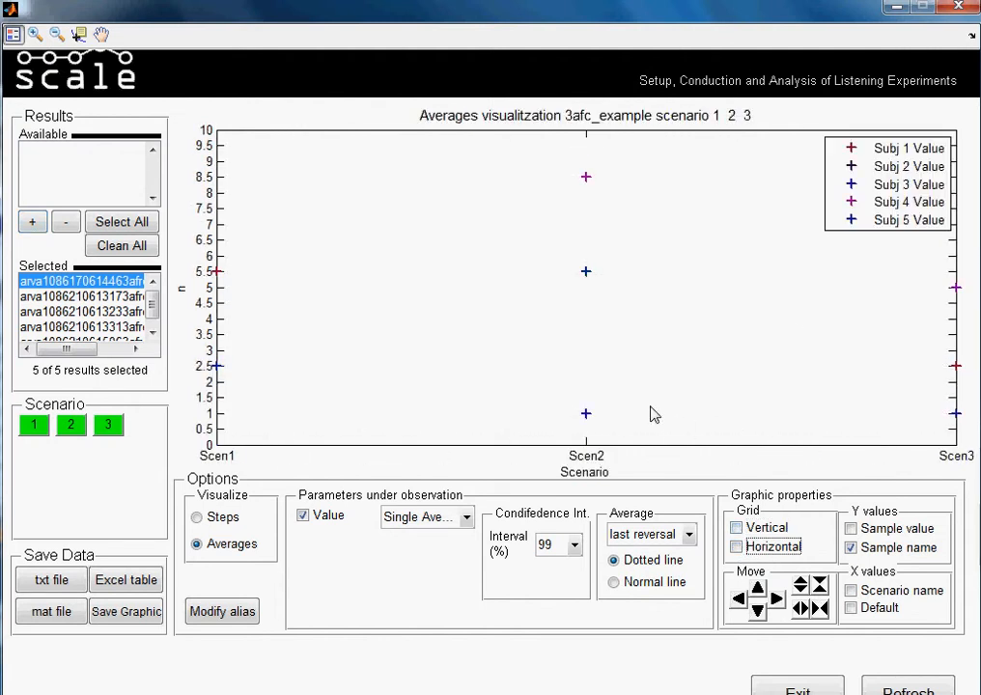
{"action": "left_click", "coordinate": [818, 609]}
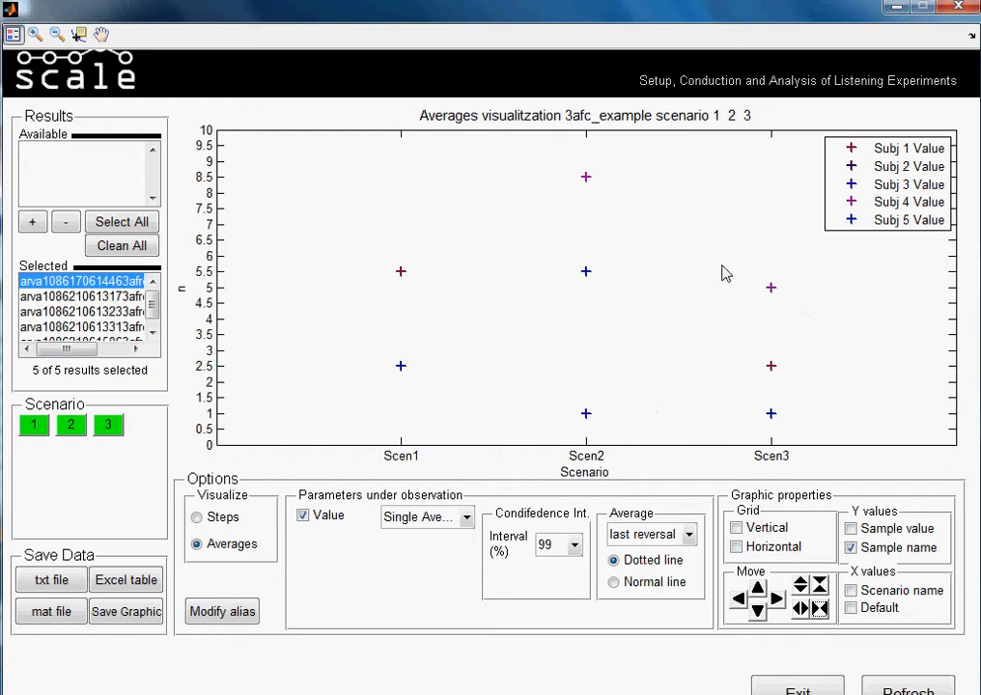
- Plot the General Averages of the Value parameter, trying the normal line style and returning to the dotted line
{"action": "left_click", "coordinate": [466, 517]}
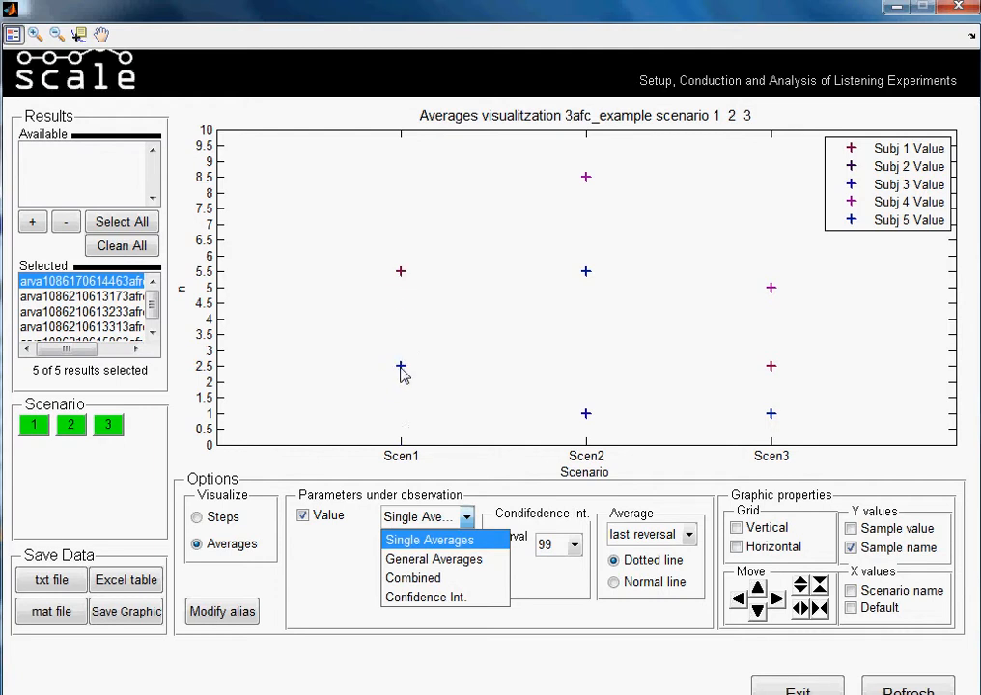
{"action": "left_click", "coordinate": [435, 559]}
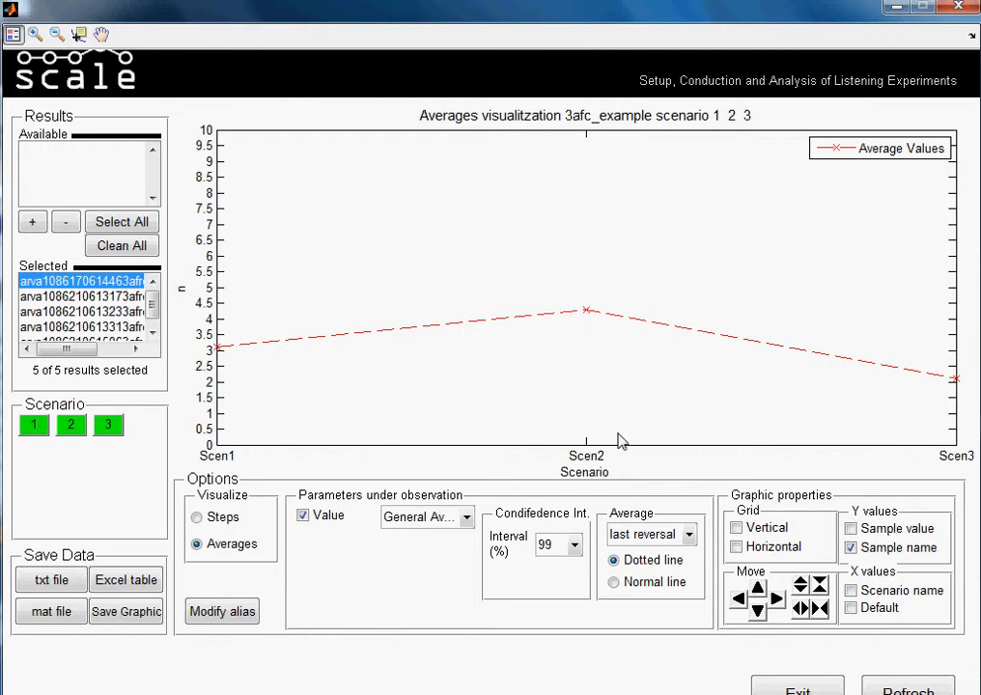
{"action": "left_click", "coordinate": [614, 582]}
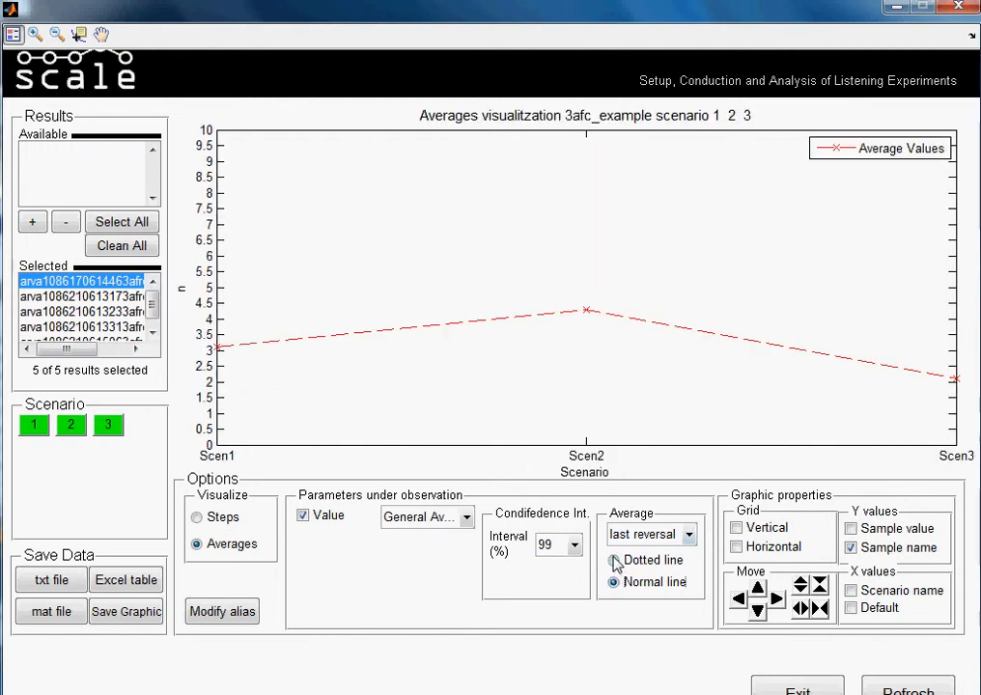
{"action": "left_click", "coordinate": [614, 560]}
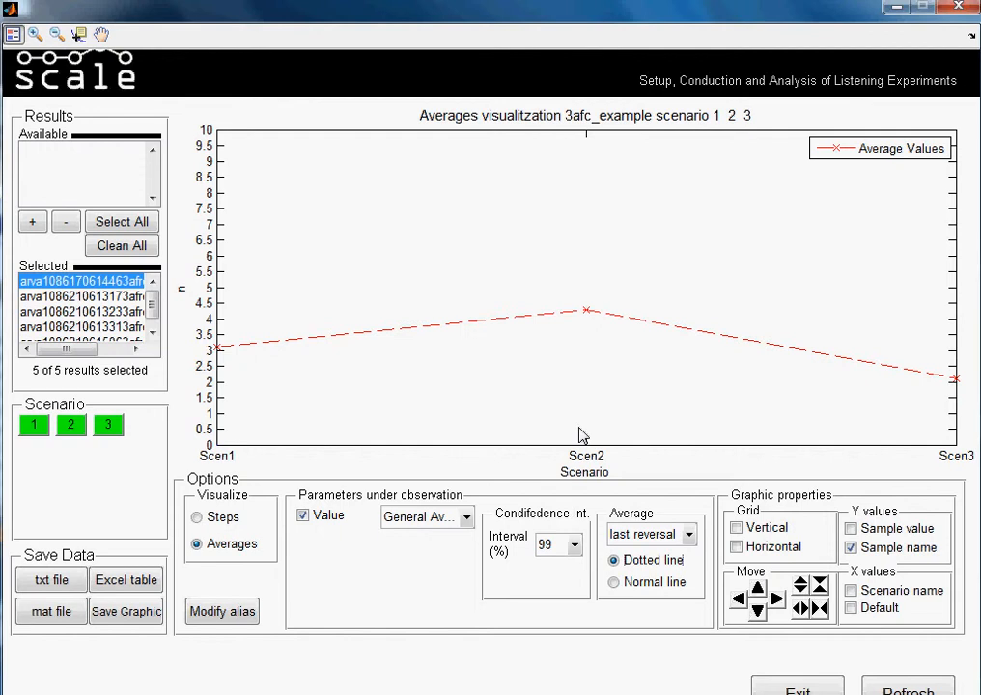
- Plot the Combined view of the Value parameter and compress the graph horizontally
{"action": "left_click", "coordinate": [467, 519]}
{"action": "left_click", "coordinate": [444, 577]}
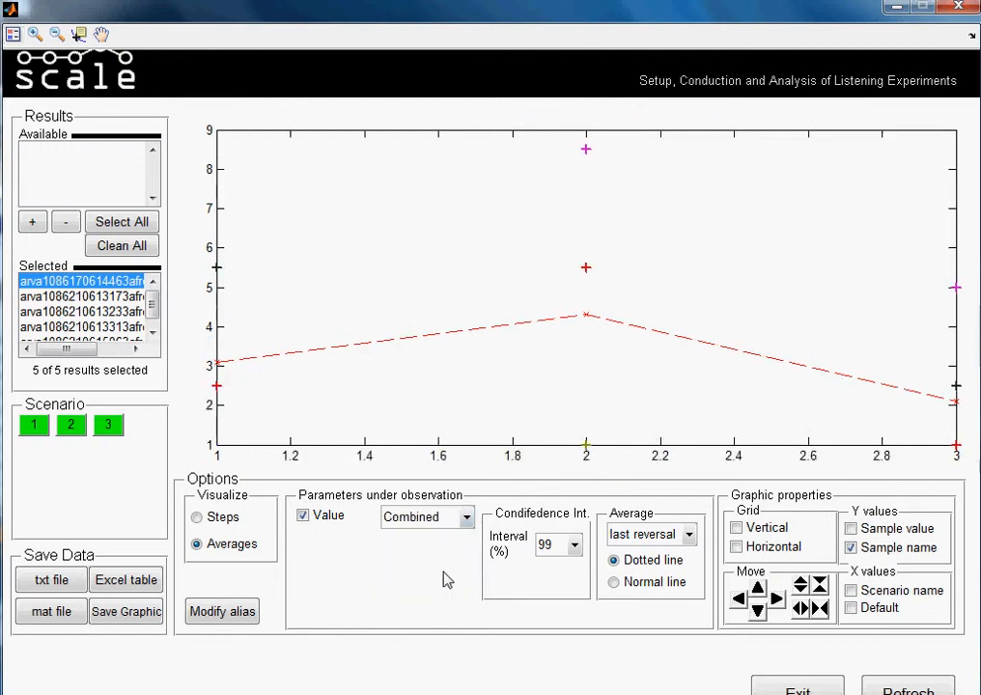
{"action": "left_click", "coordinate": [818, 610]}
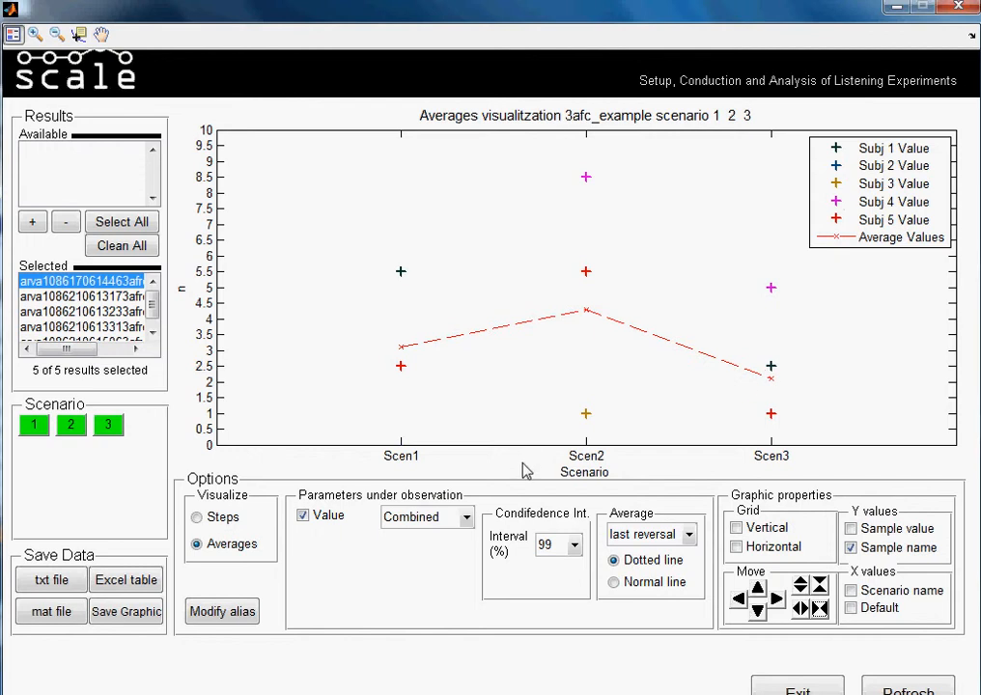
- Plot the confidence intervals of the Value parameter with a 60% interval and compress the graph horizontally
{"action": "left_click", "coordinate": [467, 519]}
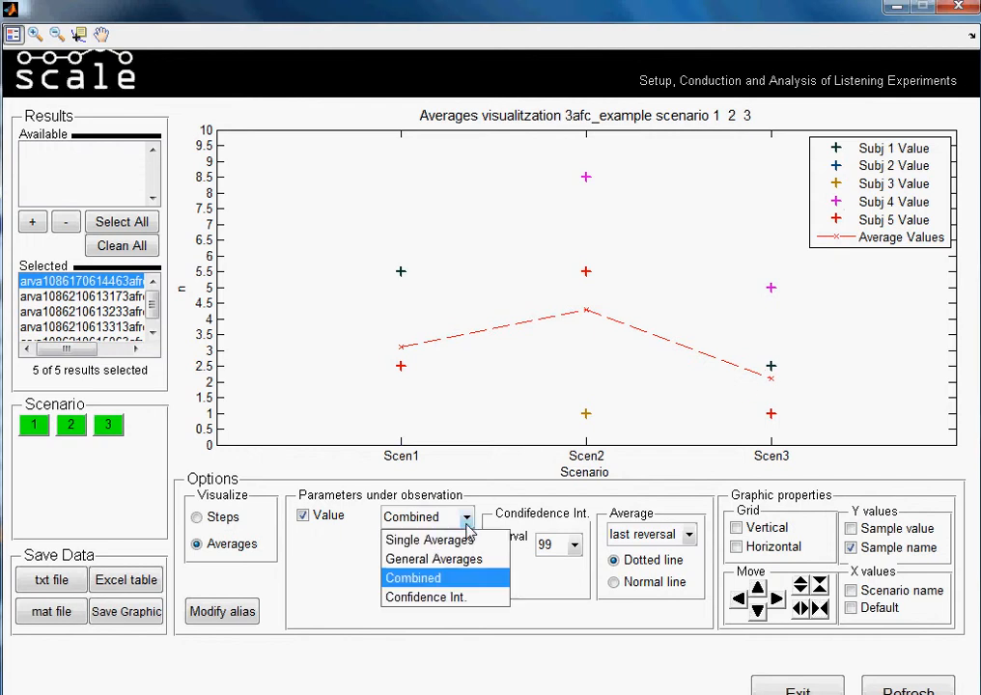
{"action": "left_click", "coordinate": [456, 596]}
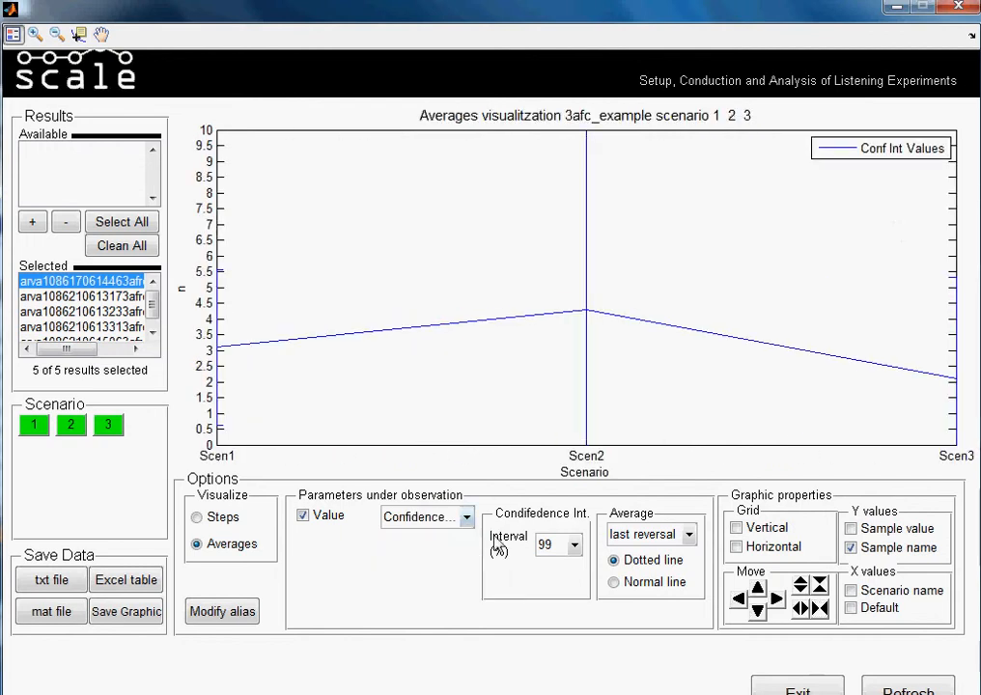
{"action": "left_click", "coordinate": [574, 546]}
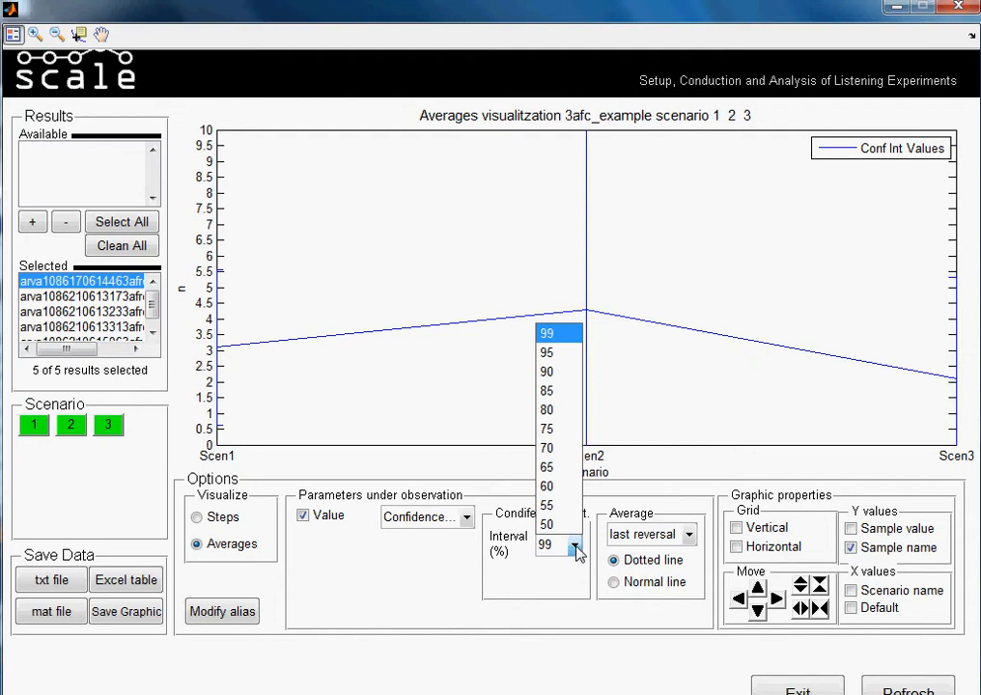
{"action": "left_click", "coordinate": [571, 492]}
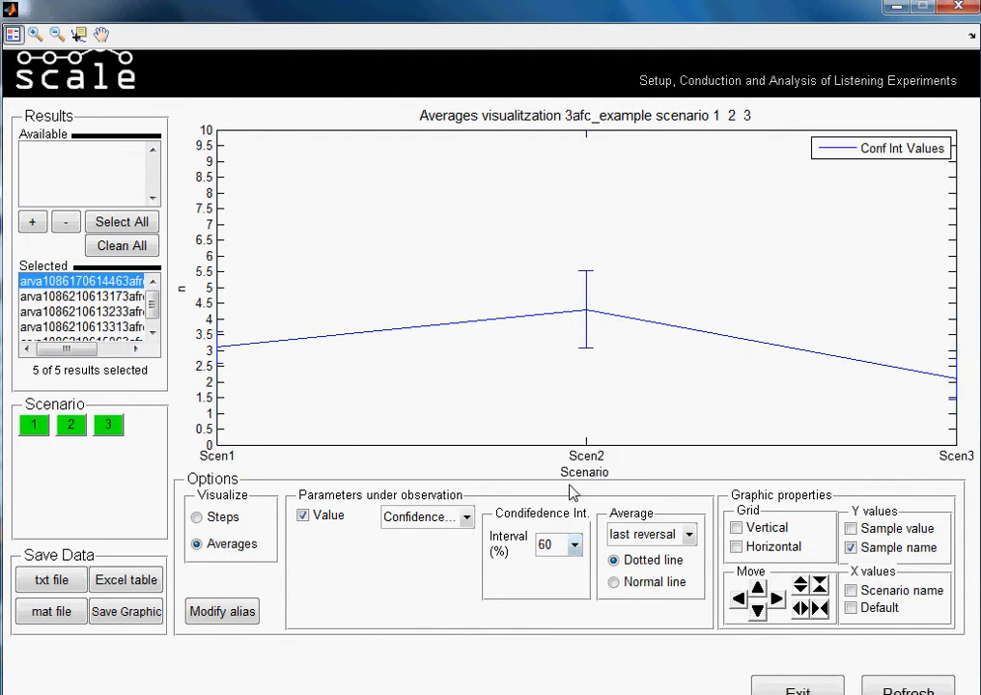
{"action": "left_click", "coordinate": [818, 608]}
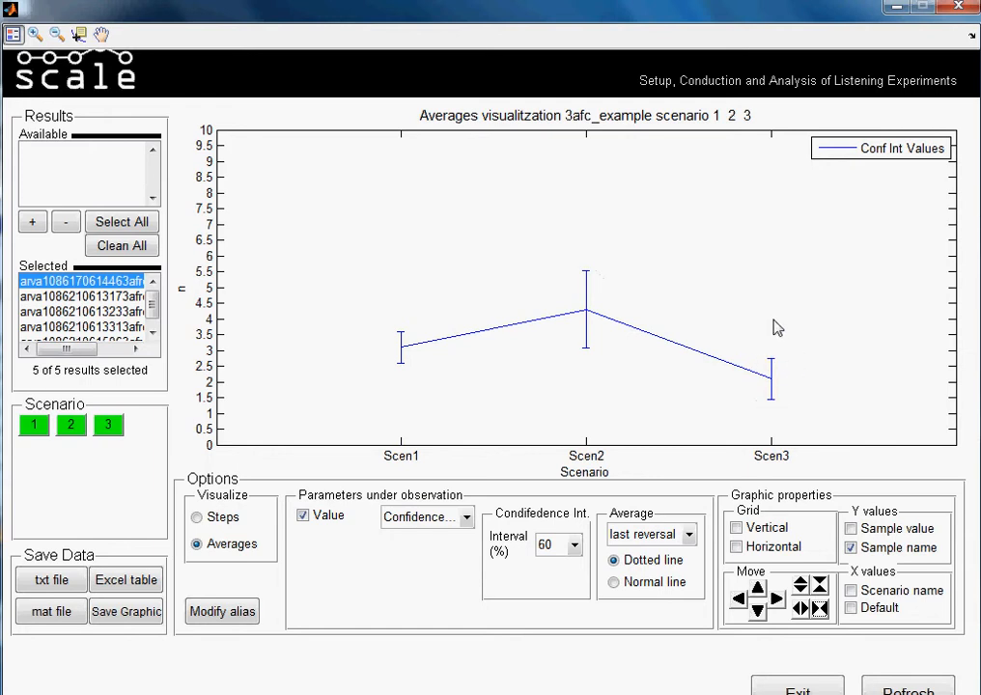
- Show the vertical and horizontal grid lines, and try the sample value labels before returning to sample names
{"action": "left_click", "coordinate": [735, 527]}
{"action": "left_click", "coordinate": [737, 546]}
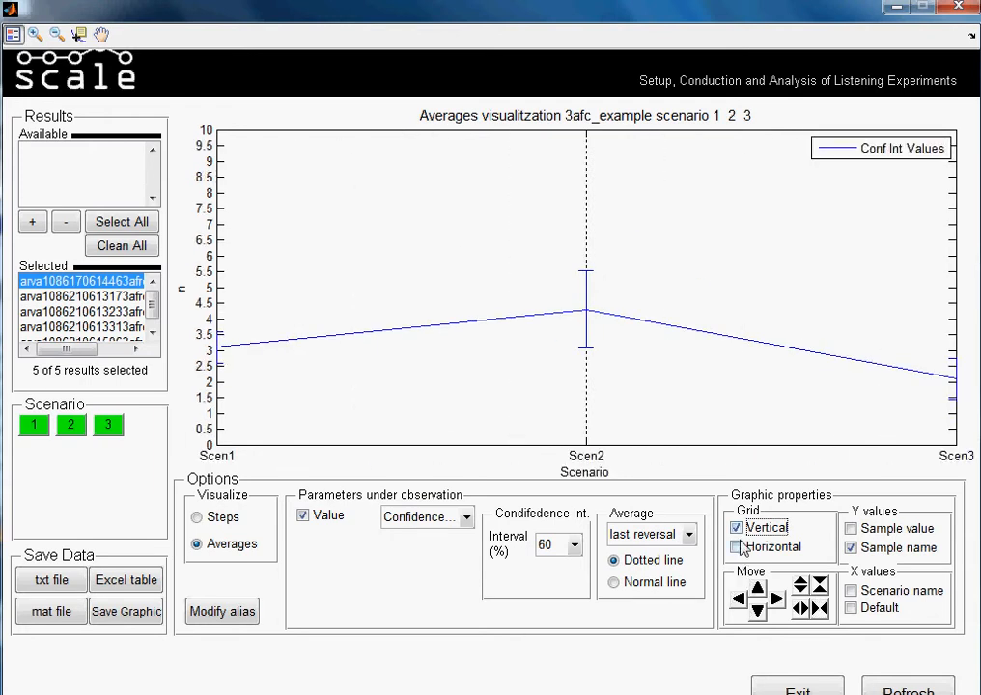
{"action": "left_click", "coordinate": [851, 528]}
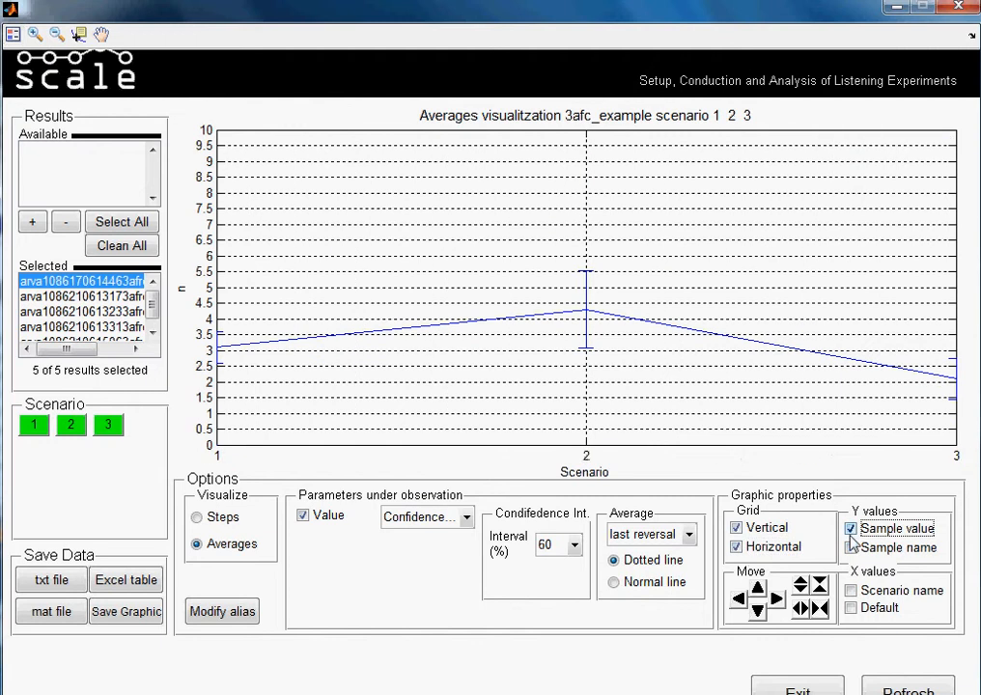
{"action": "left_click", "coordinate": [850, 548]}
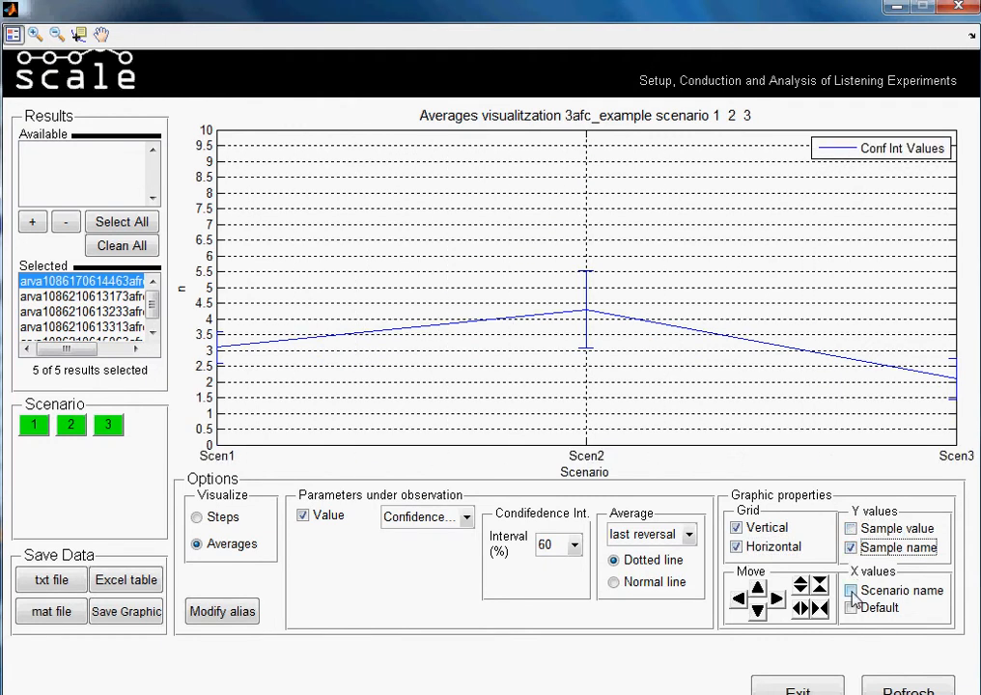
- Label the X values by scenario name, trying the Default option in between, and compress the graph horizontally
{"action": "left_click", "coordinate": [852, 591]}
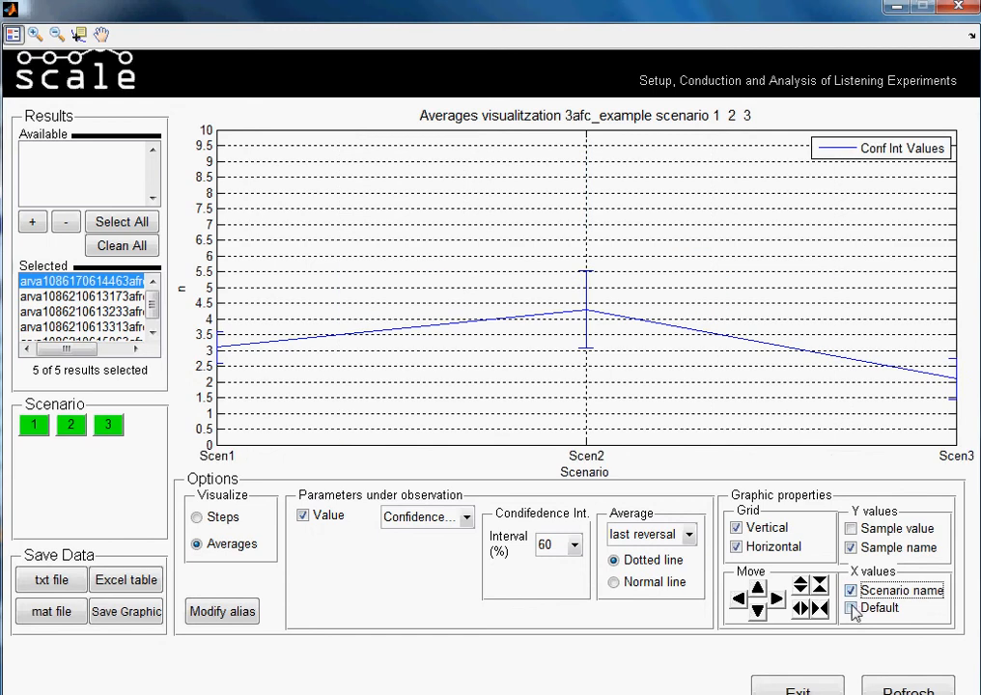
{"action": "left_click", "coordinate": [852, 609]}
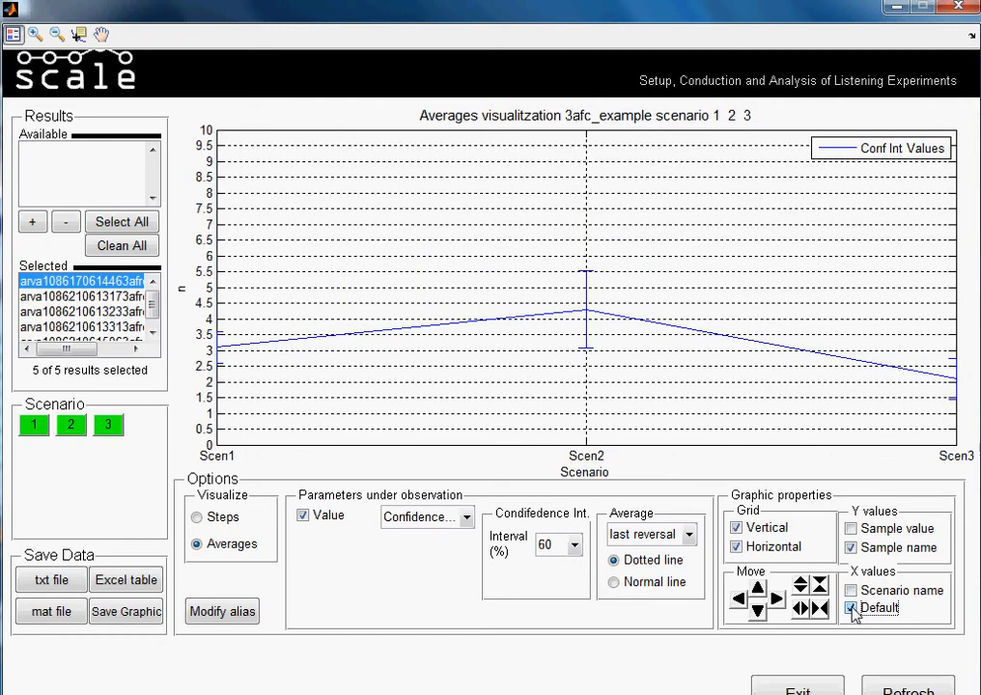
{"action": "left_click", "coordinate": [851, 591]}
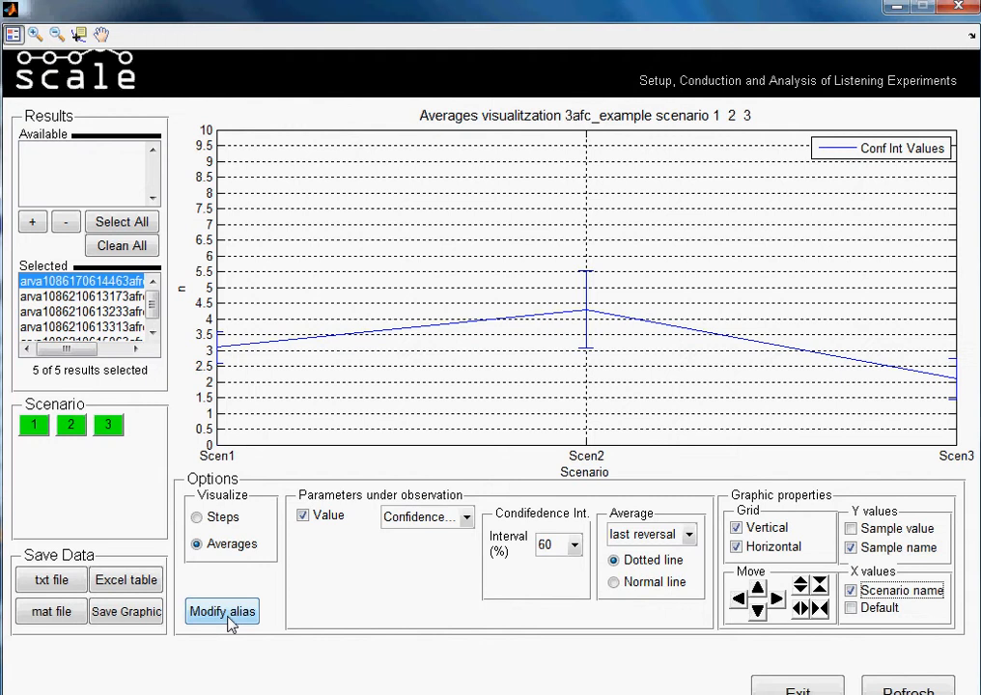
{"action": "left_click", "coordinate": [822, 614]}
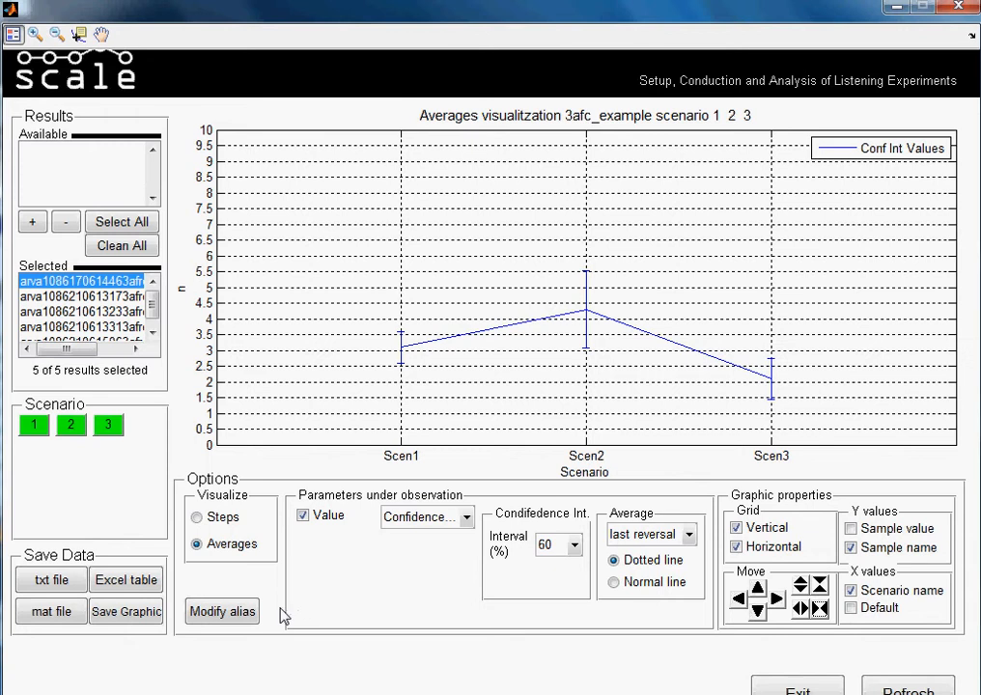
- Plot the Single Averages of the Value parameter and switch the graph to General Averages
{"action": "left_click", "coordinate": [245, 611]}
{"action": "left_click", "coordinate": [466, 517]}
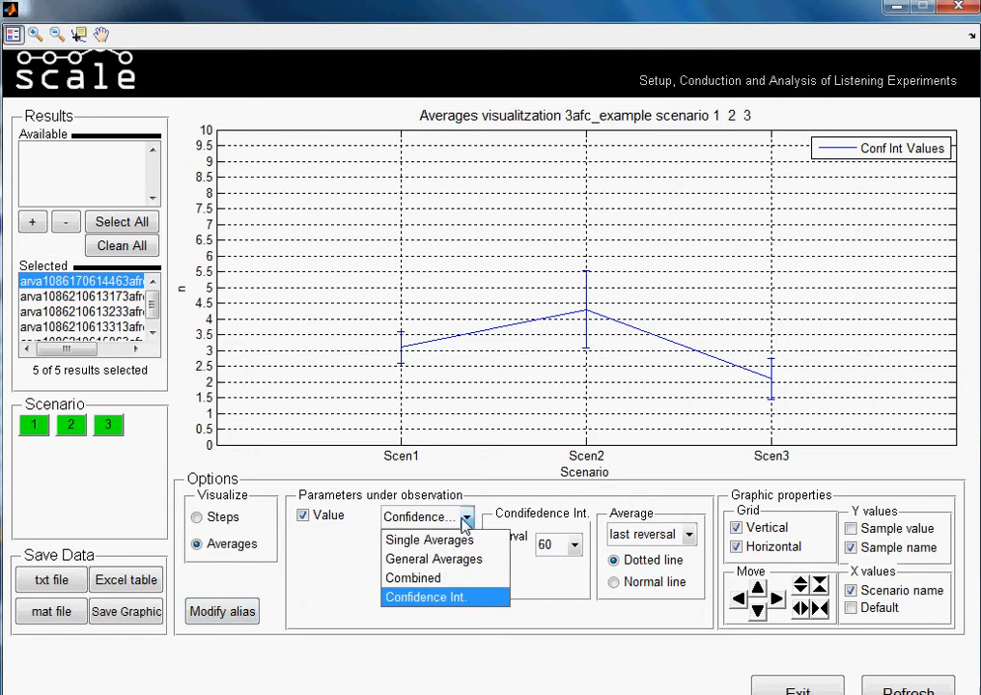
{"action": "left_click", "coordinate": [457, 540]}
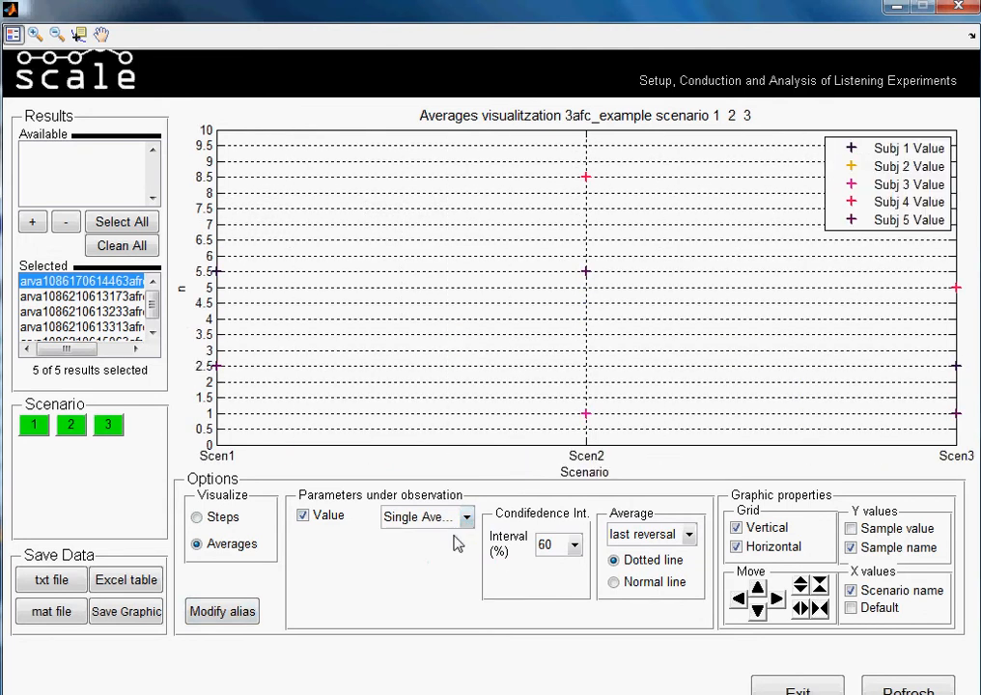
{"action": "left_click", "coordinate": [466, 518]}
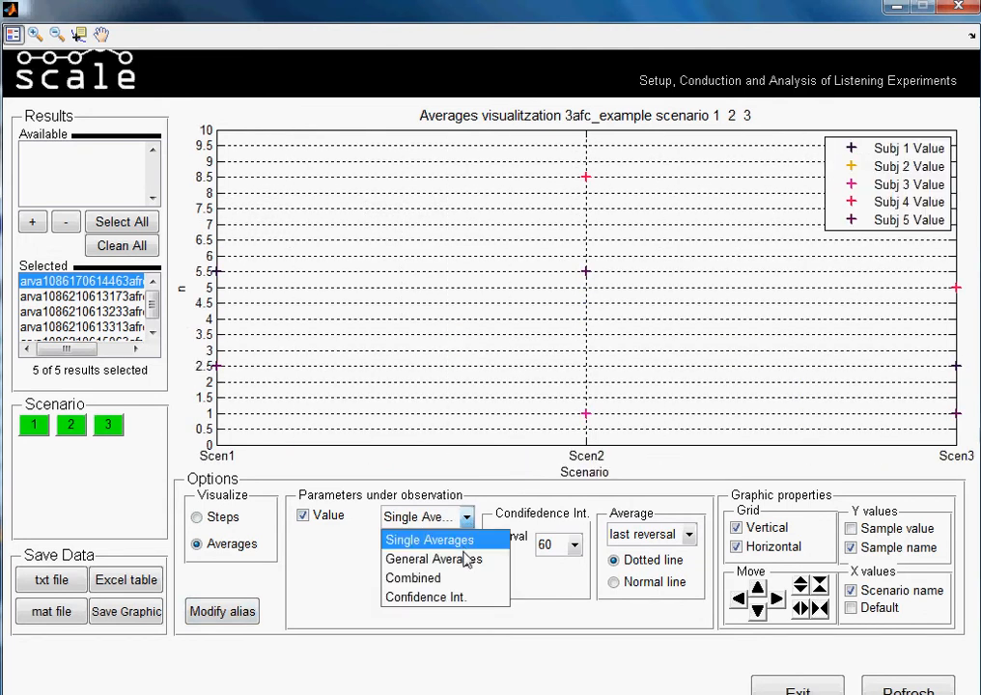
{"action": "left_click", "coordinate": [463, 562]}
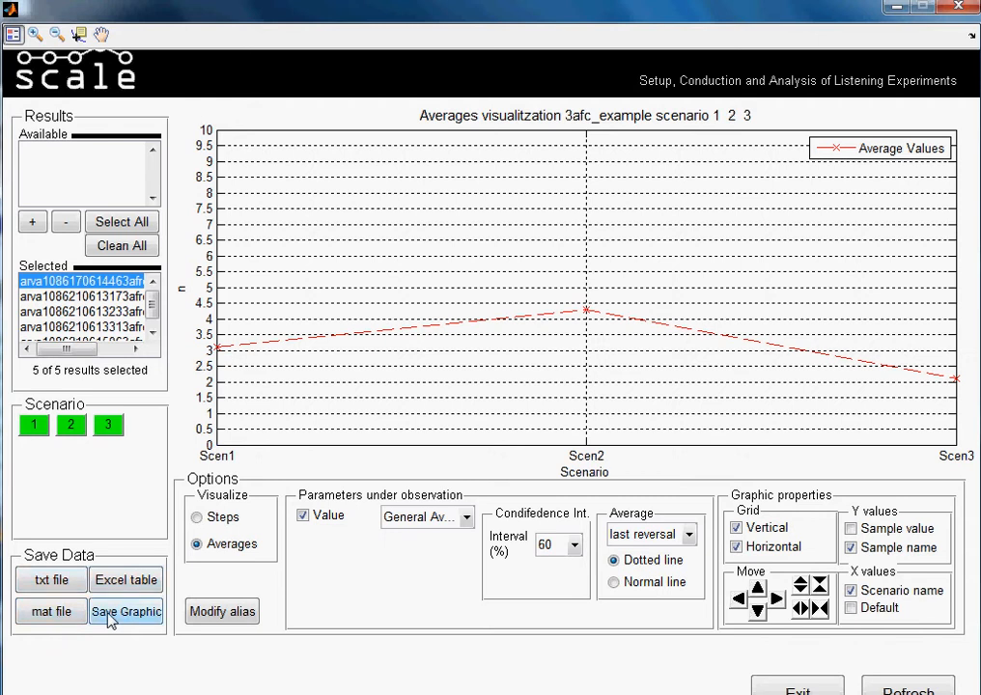
- Plot the Combined view of the Value parameter, export the graphic to a separate figure window and close that figure
{"action": "left_click", "coordinate": [466, 518]}
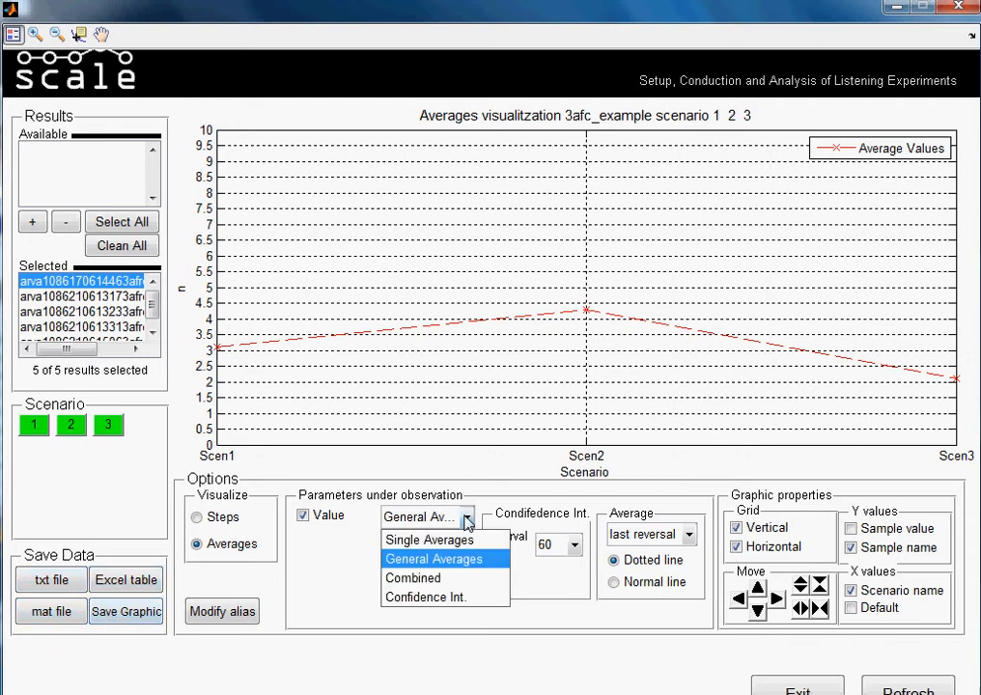
{"action": "left_click", "coordinate": [450, 578]}
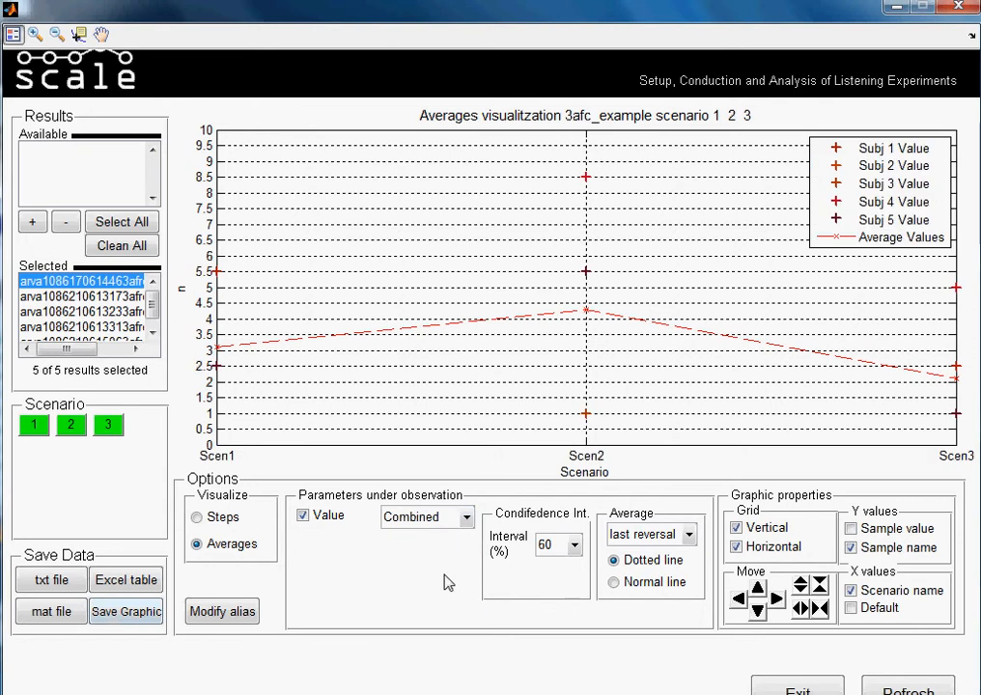
{"action": "left_click", "coordinate": [134, 624]}
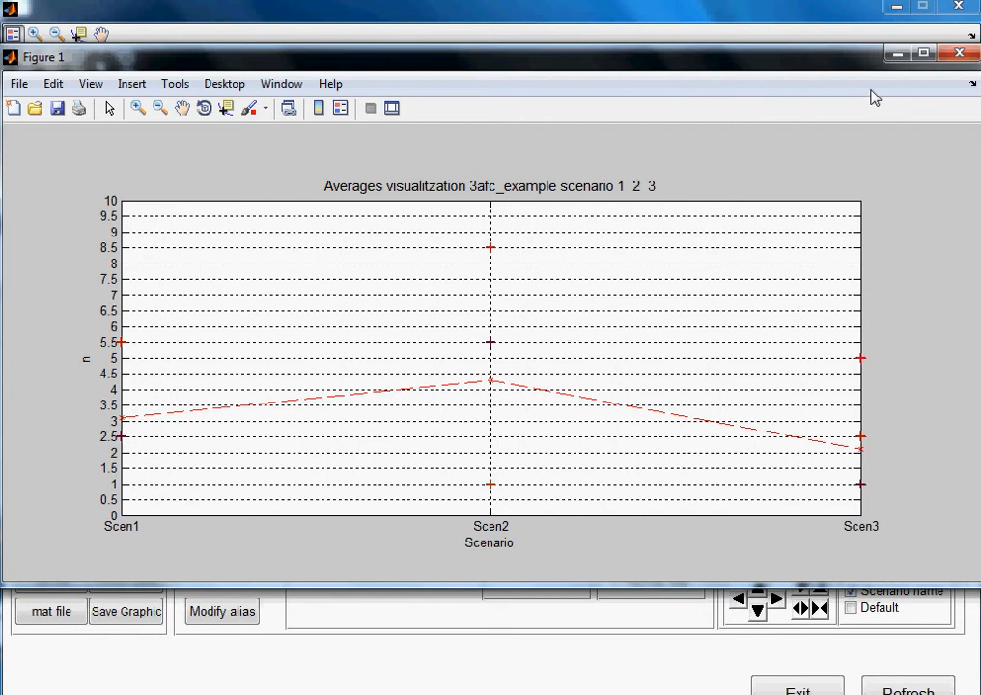
{"action": "left_click", "coordinate": [957, 54]}
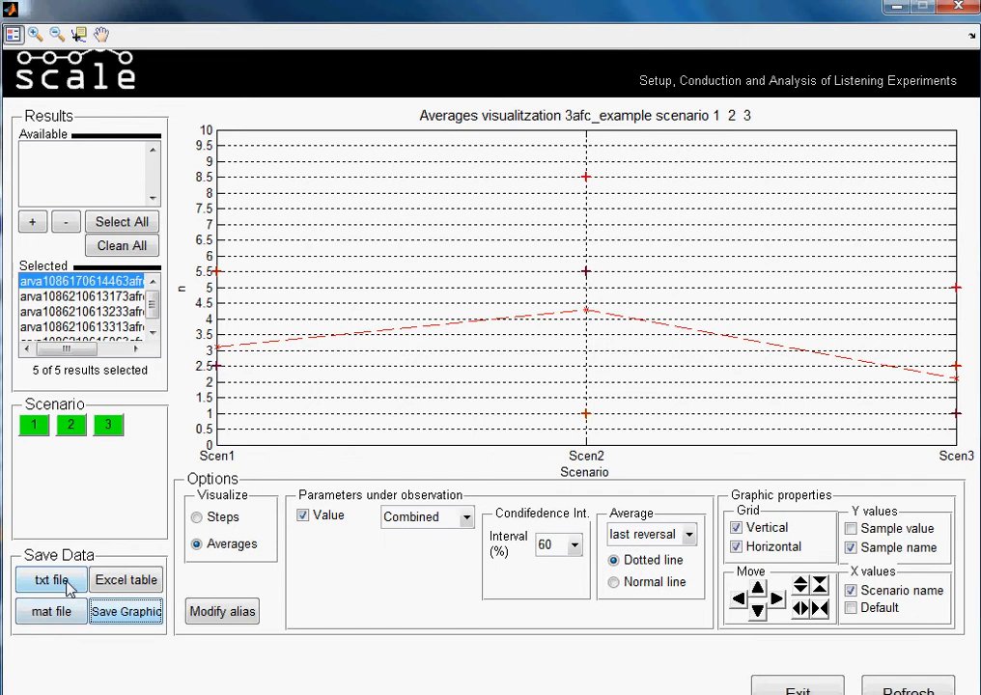
- Save the plotted data to the Desktop as a txt file named "tutorial"
{"action": "left_click", "coordinate": [68, 586]}
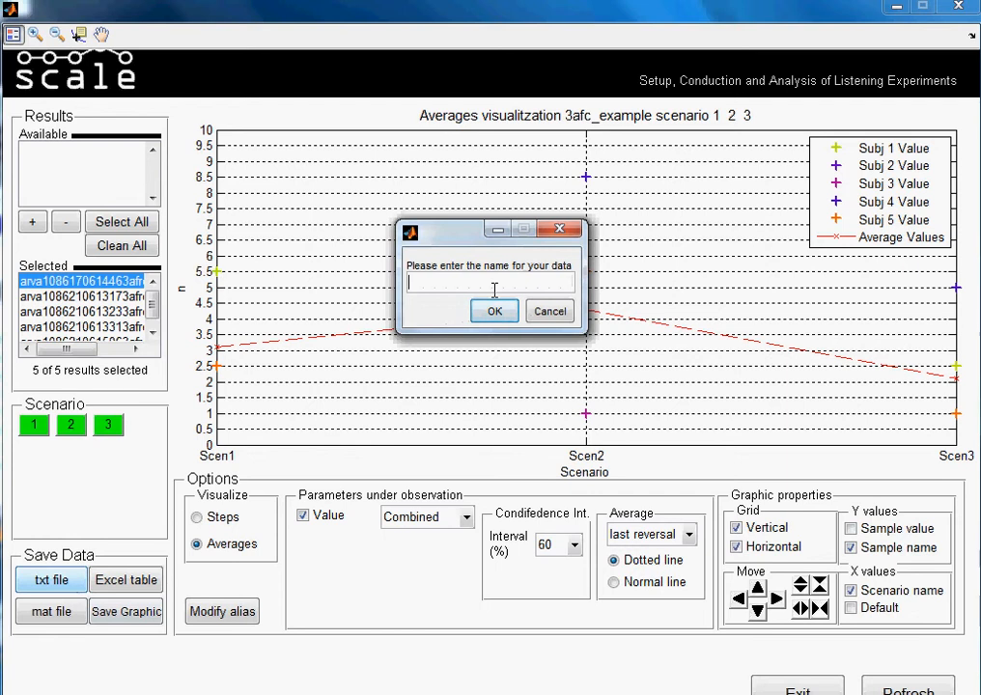
{"action": "type", "text": "tutr"}
{"action": "key", "text": "BackSpace"}
{"action": "key", "text": "BackSpace"}
{"action": "type", "text": "torial"}
{"action": "left_click", "coordinate": [494, 310]}
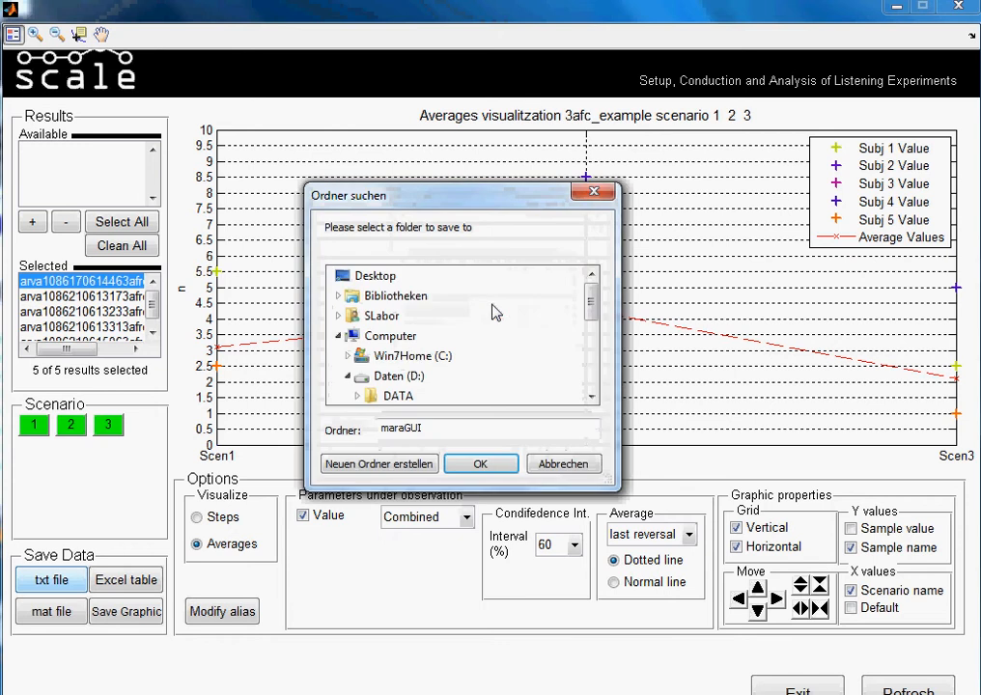
{"action": "left_click", "coordinate": [389, 278]}
{"action": "left_click", "coordinate": [480, 465]}
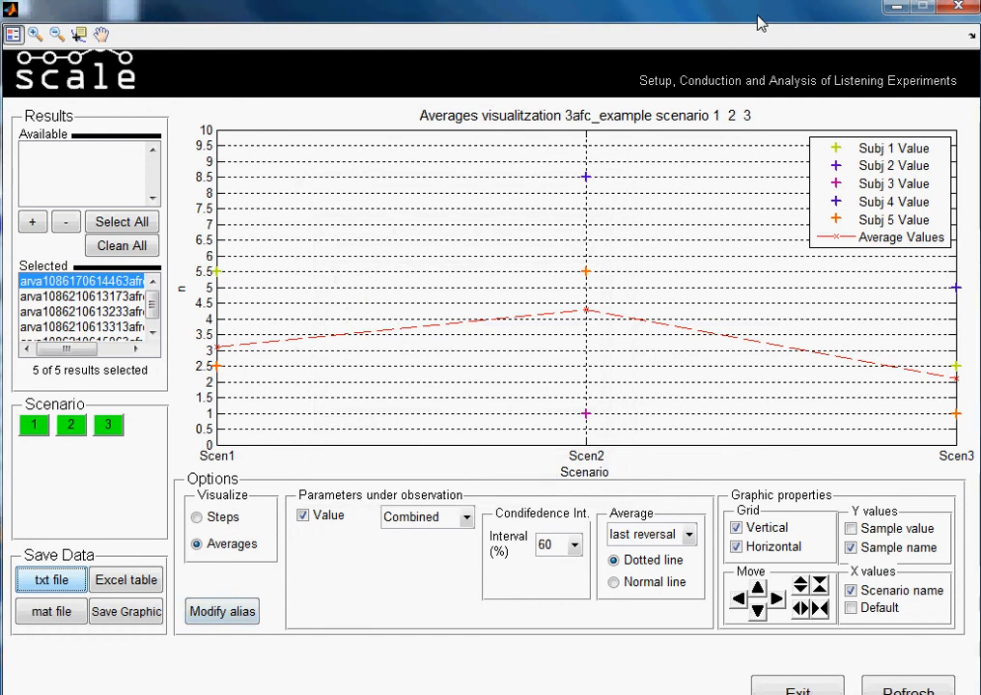
- Move the analysis window aside and open the exported tutorial.txt from the desktop in the Editor text application
{"action": "left_click_drag", "start_coordinate": [760, 23], "coordinate": [779, 91]}
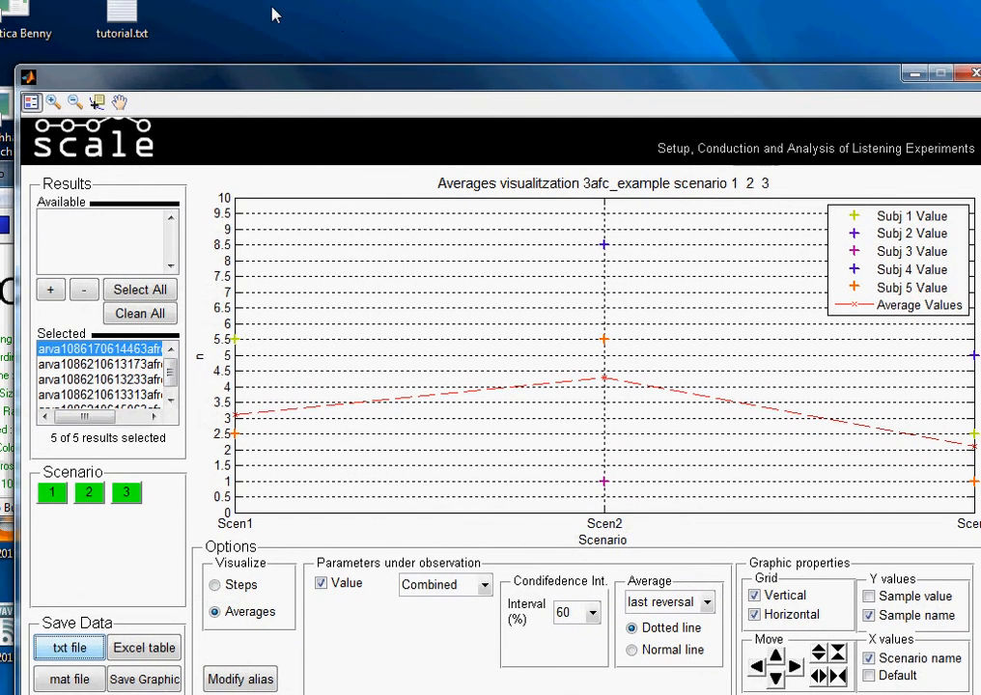
{"action": "left_click", "coordinate": [136, 29]}
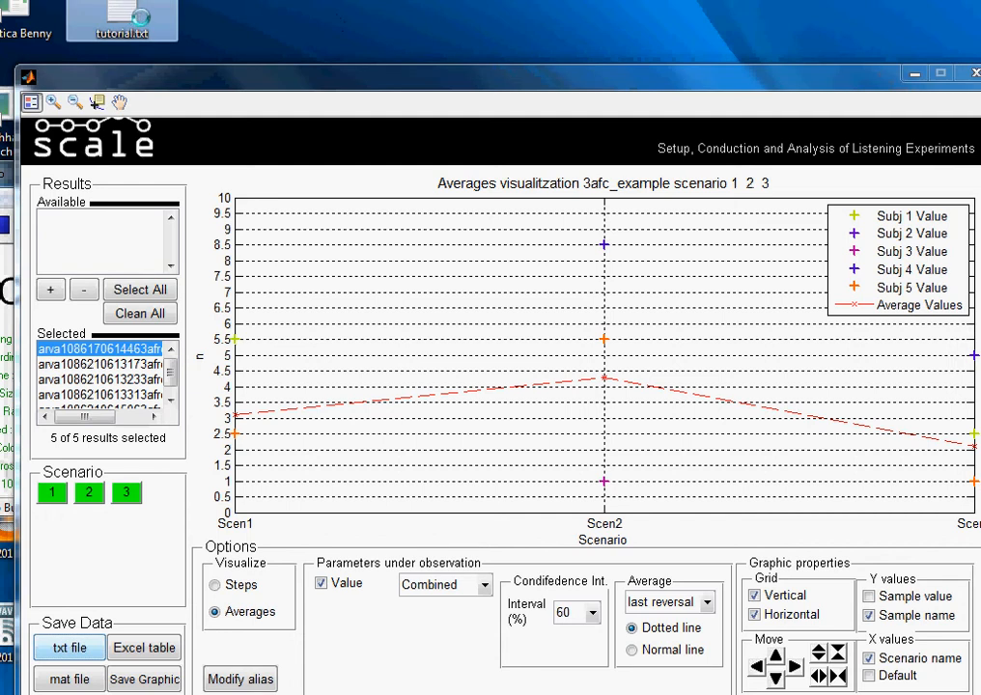
{"action": "right_click", "coordinate": [131, 19]}
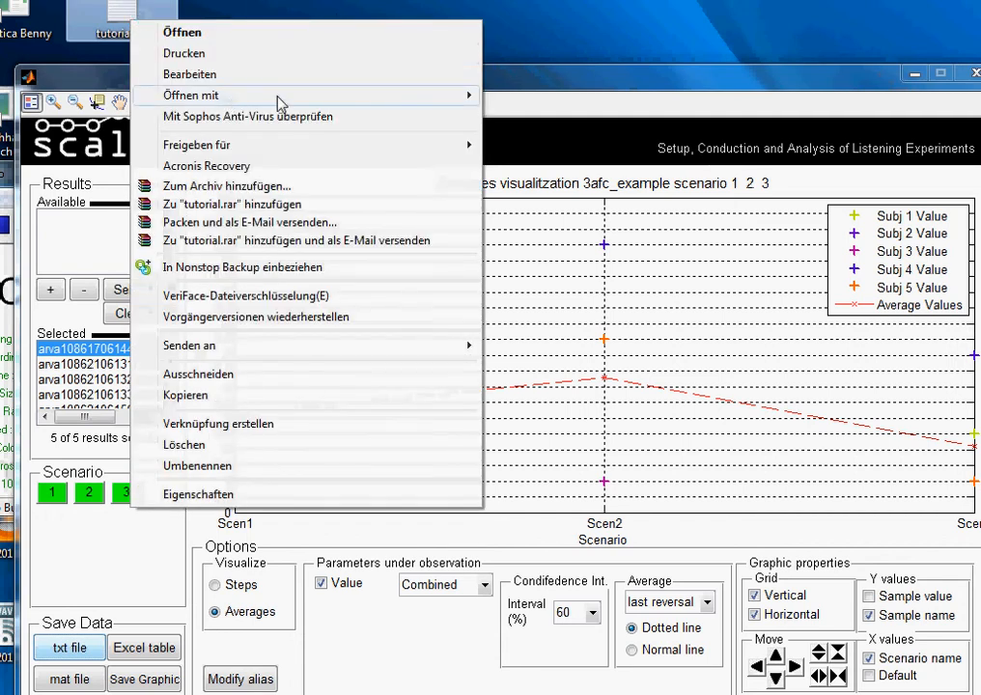
{"action": "mouse_move", "coordinate": [471, 99]}
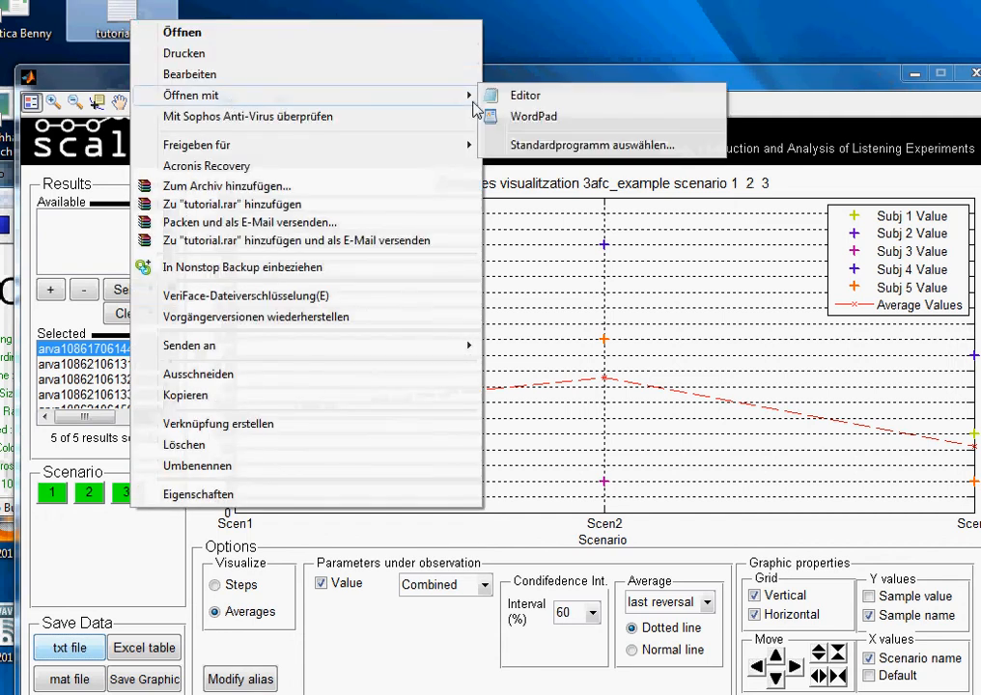
{"action": "left_click", "coordinate": [528, 94]}
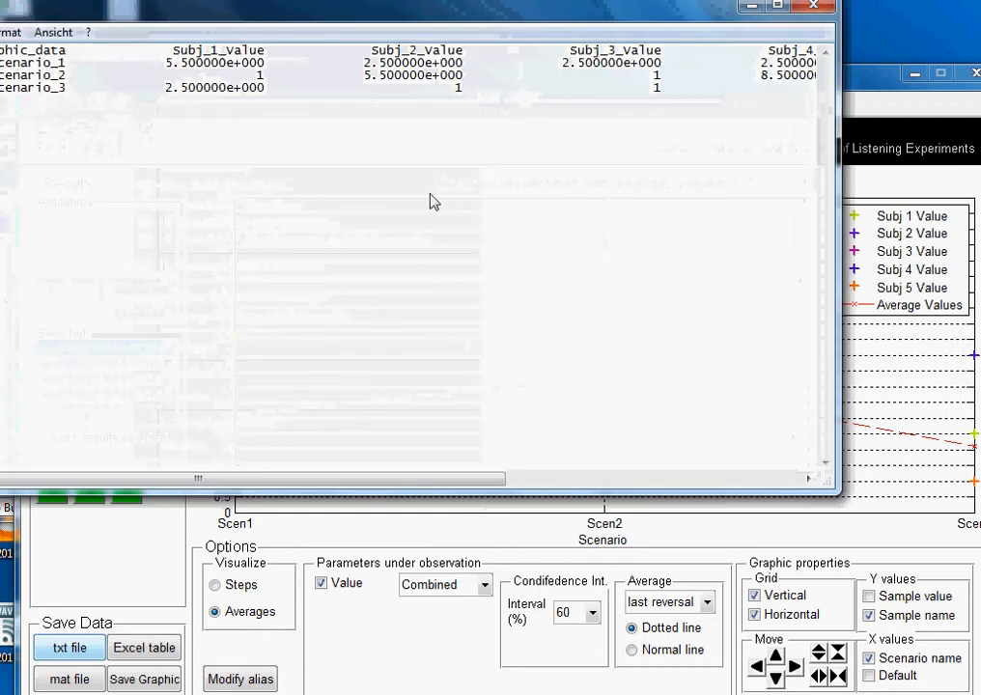
- Examine the subject values and the Average_Values column for the three scenarios in the exported text file, and close the file
{"action": "mouse_move", "coordinate": [323, 489]}
{"action": "left_mouse_down"}
{"action": "mouse_move", "coordinate": [400, 476]}
{"action": "mouse_move", "coordinate": [307, 494]}
{"action": "left_mouse_up"}
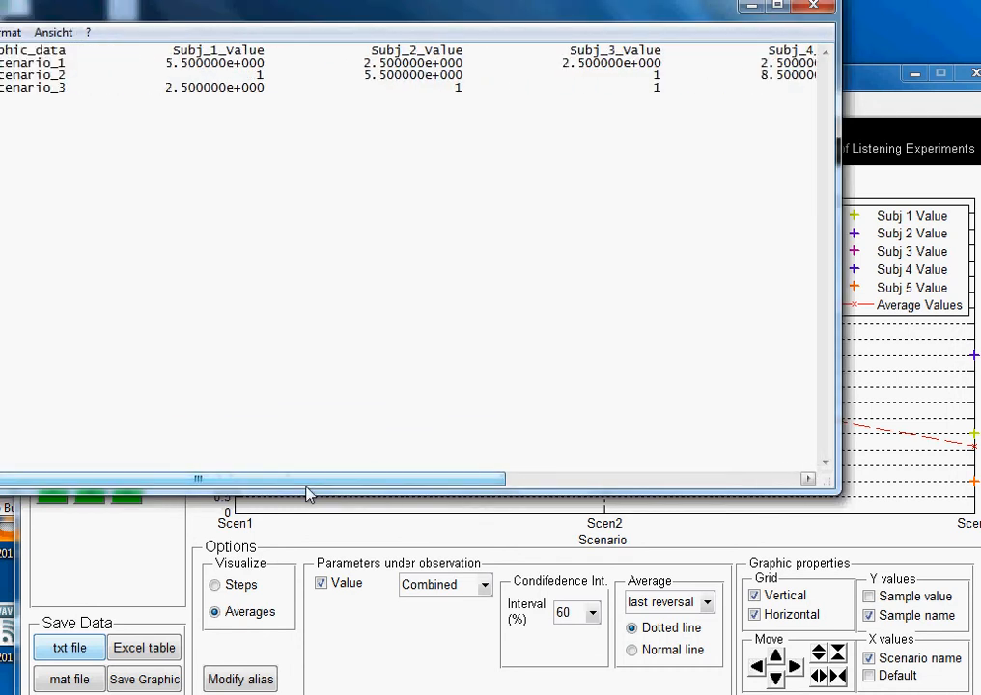
{"action": "left_click", "coordinate": [76, 88]}
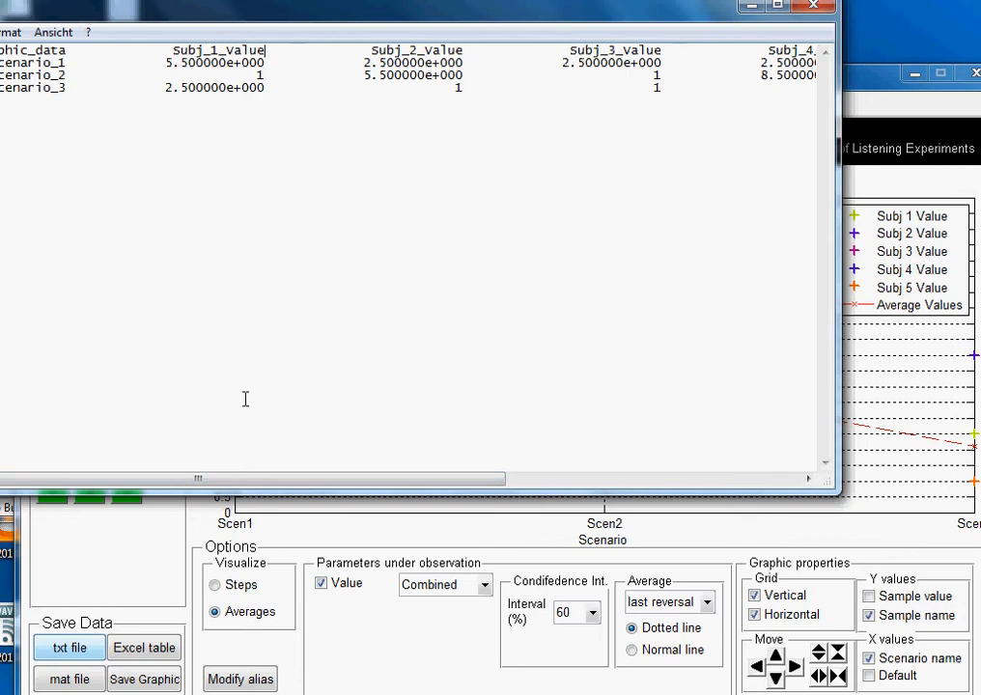
{"action": "left_click_drag", "start_coordinate": [222, 484], "coordinate": [541, 495]}
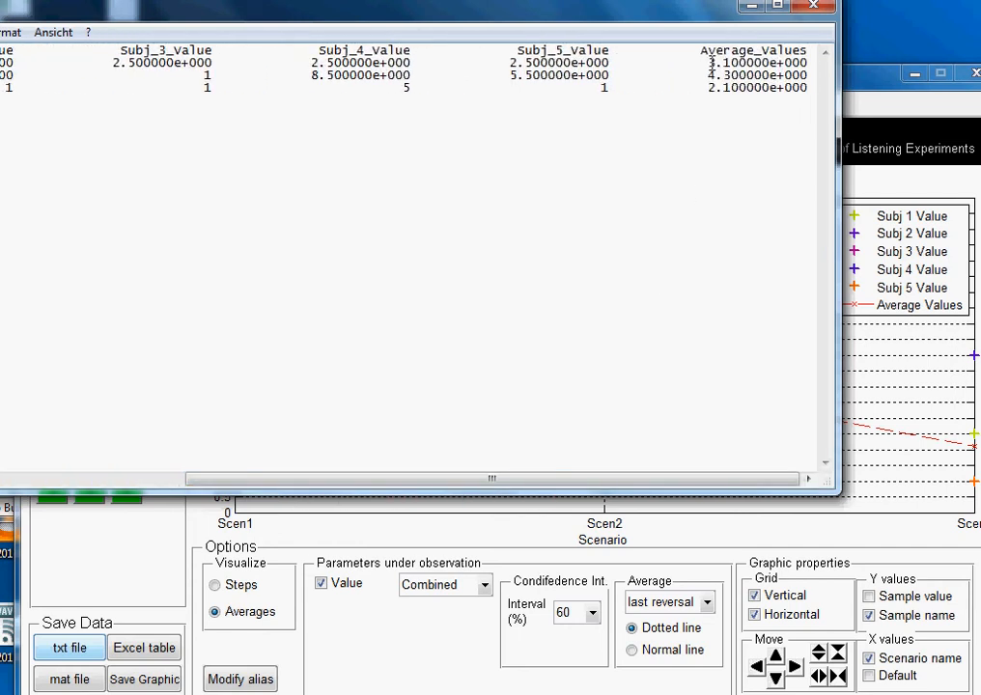
{"action": "left_click_drag", "start_coordinate": [712, 64], "coordinate": [745, 89]}
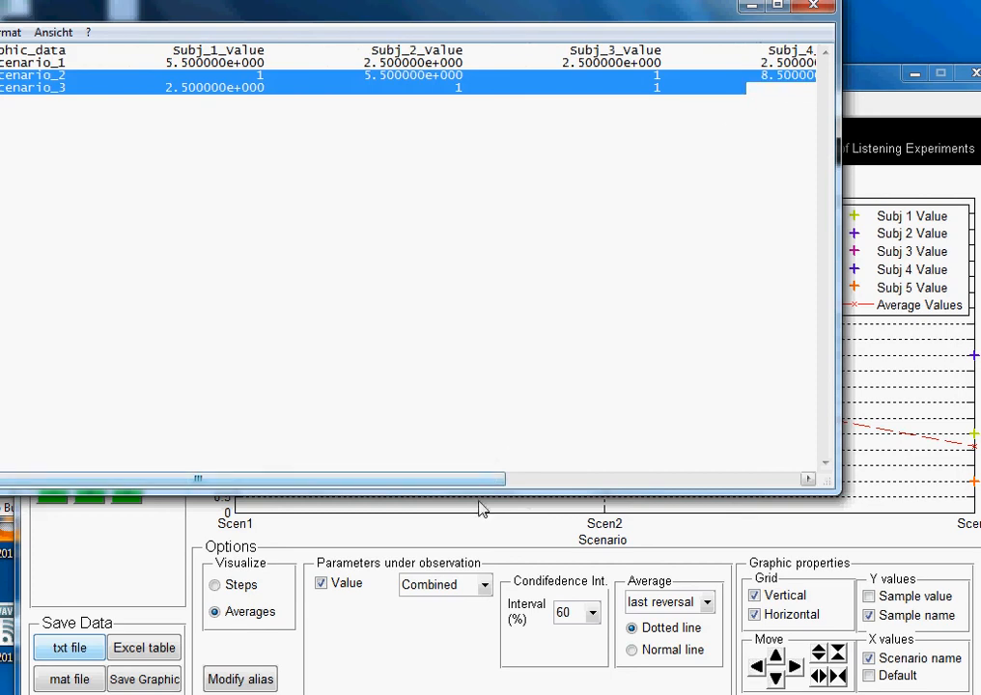
{"action": "left_click_drag", "start_coordinate": [483, 482], "coordinate": [806, 486]}
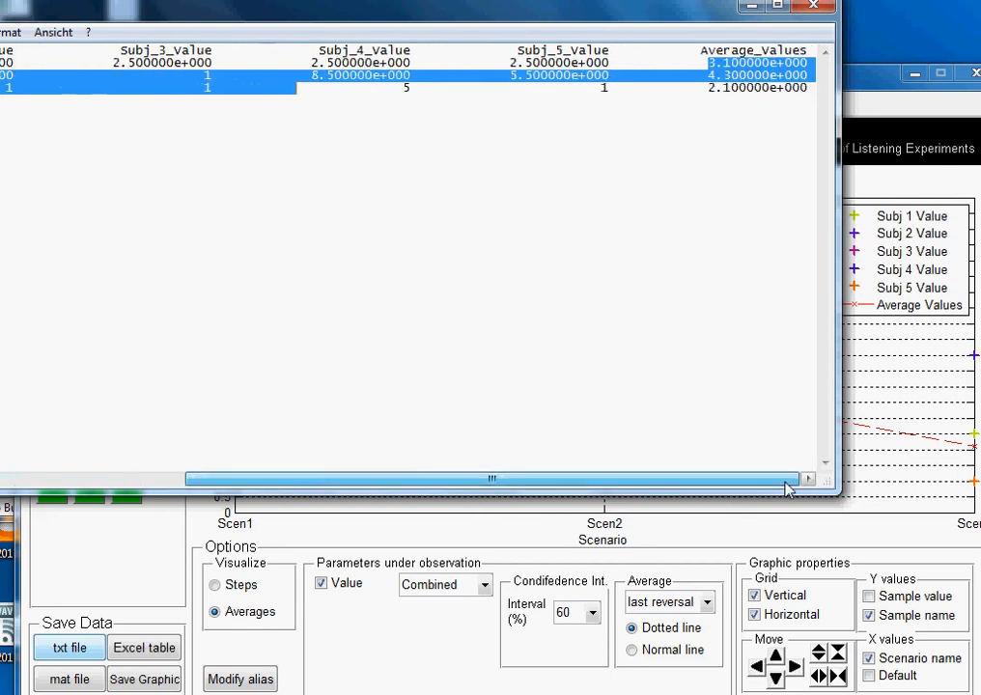
{"action": "left_click", "coordinate": [784, 185]}
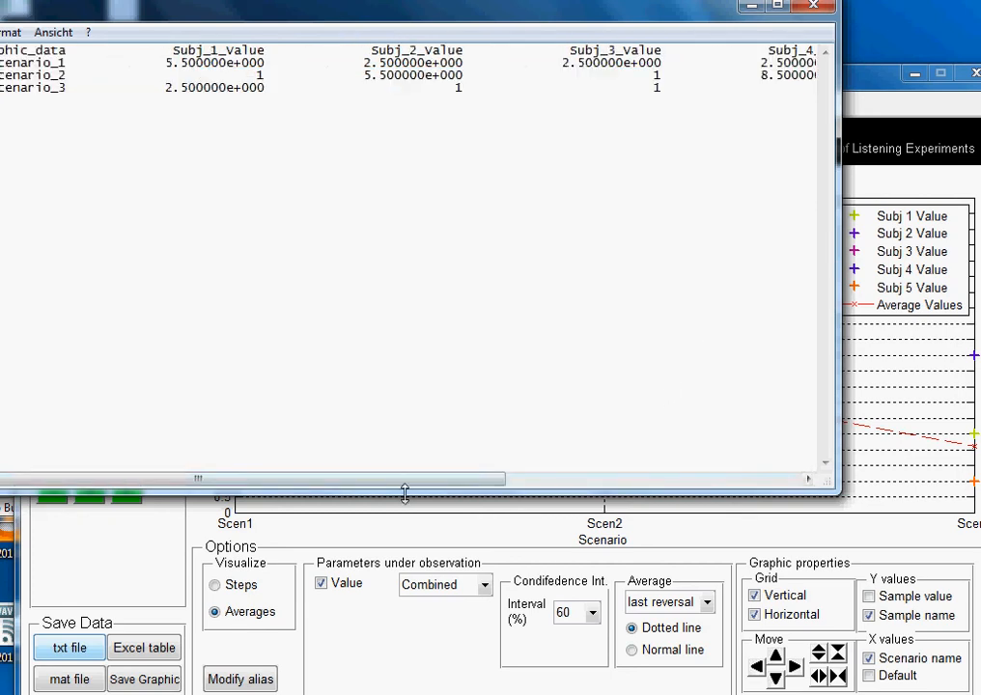
{"action": "left_click_drag", "start_coordinate": [407, 486], "coordinate": [823, 452]}
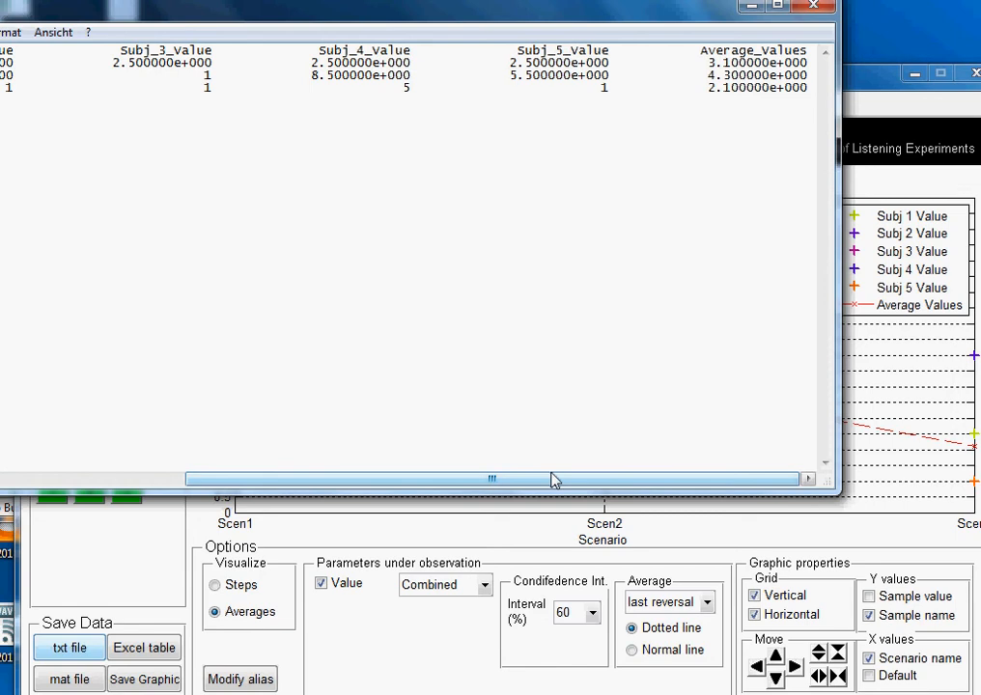
{"action": "left_click_drag", "start_coordinate": [553, 480], "coordinate": [198, 483]}
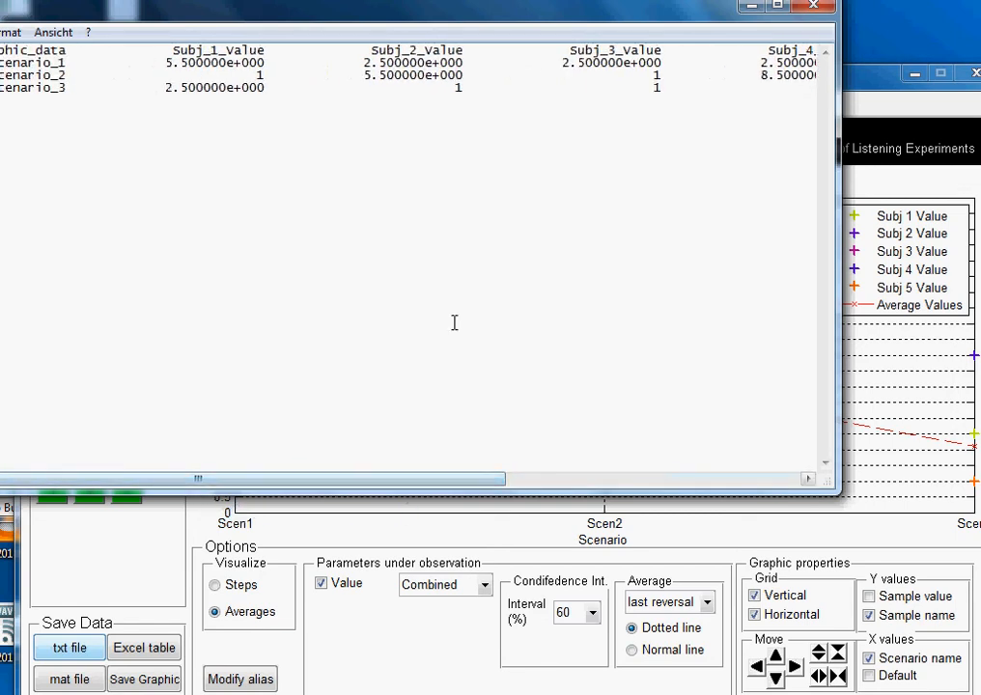
{"action": "left_click", "coordinate": [811, 9]}
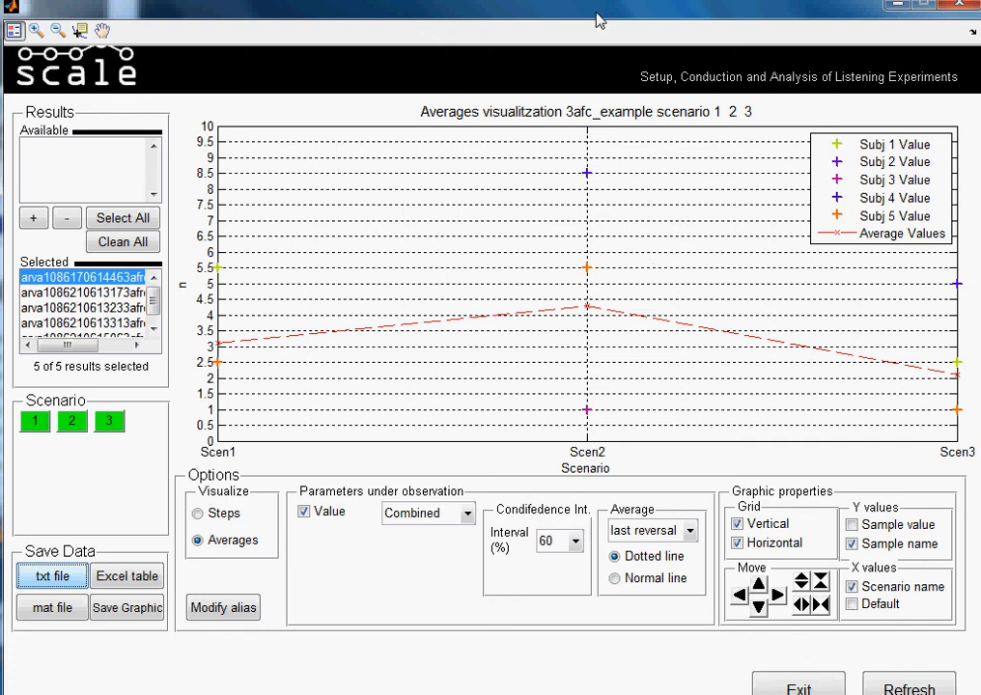
- Clear all results from the Selected list of the analysis
{"action": "mouse_move", "coordinate": [596, 13]}
{"action": "left_mouse_down"}
{"action": "mouse_move", "coordinate": [594, 2]}
{"action": "mouse_move", "coordinate": [596, 13]}
{"action": "left_mouse_up"}
{"action": "left_click", "coordinate": [91, 243]}
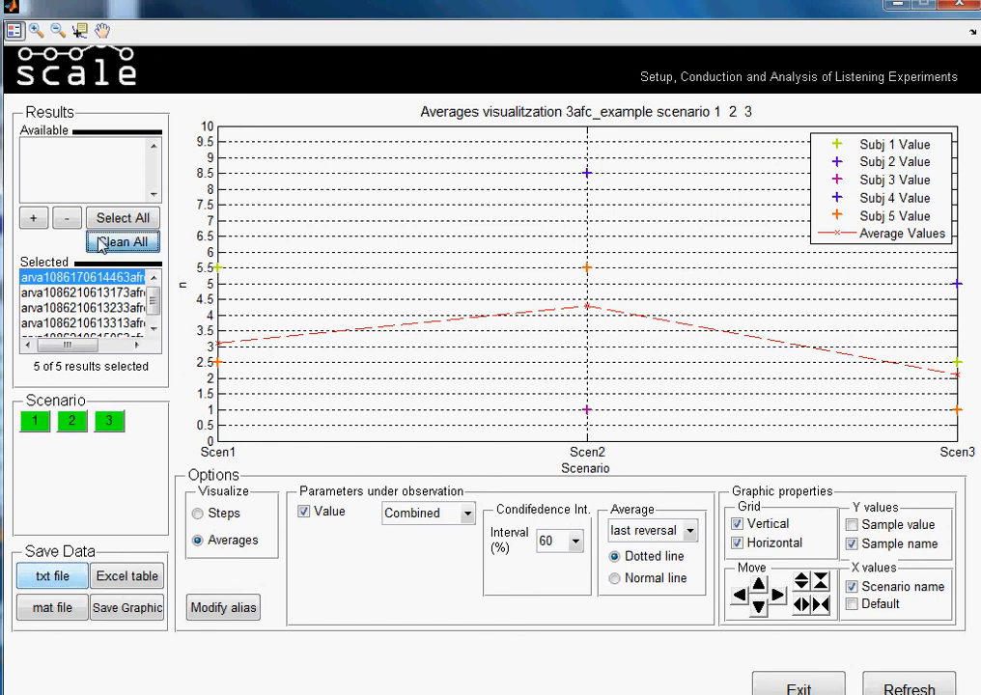